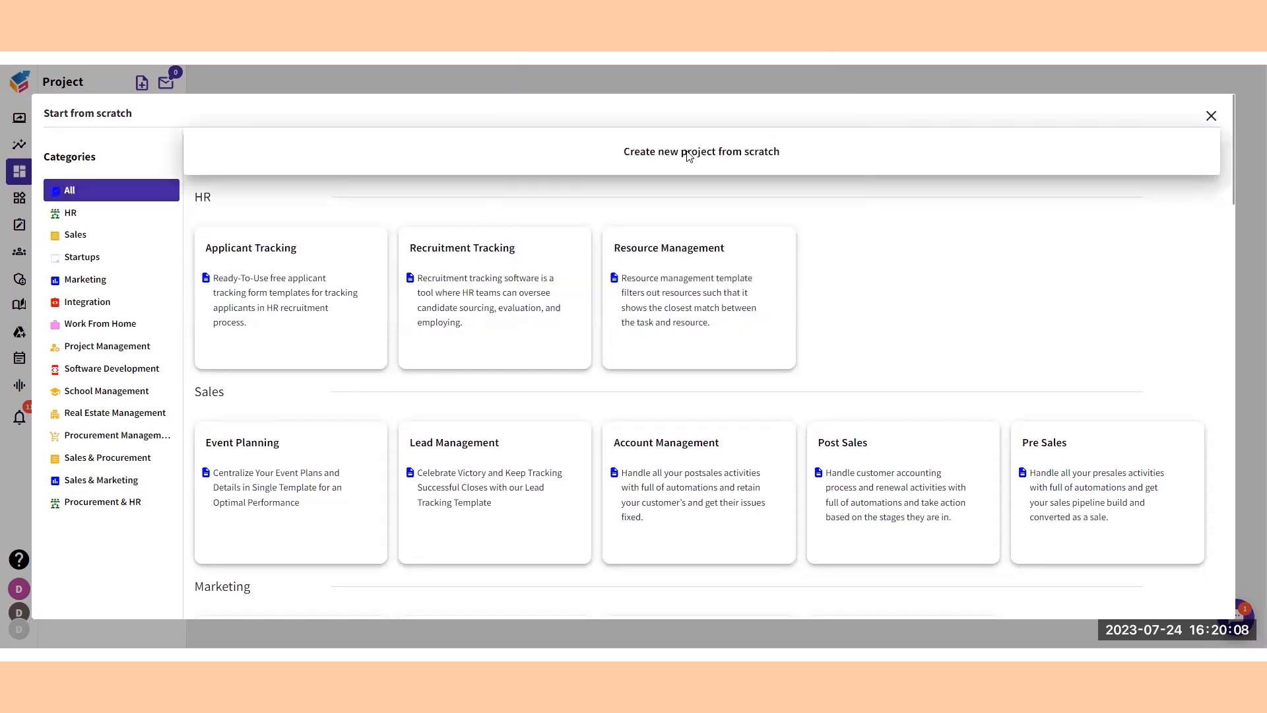
Create a new project from scratch with SEO Projects as both its name and its description, and continue to the status setup
{"action": "left_click", "coordinate": [688, 155]}
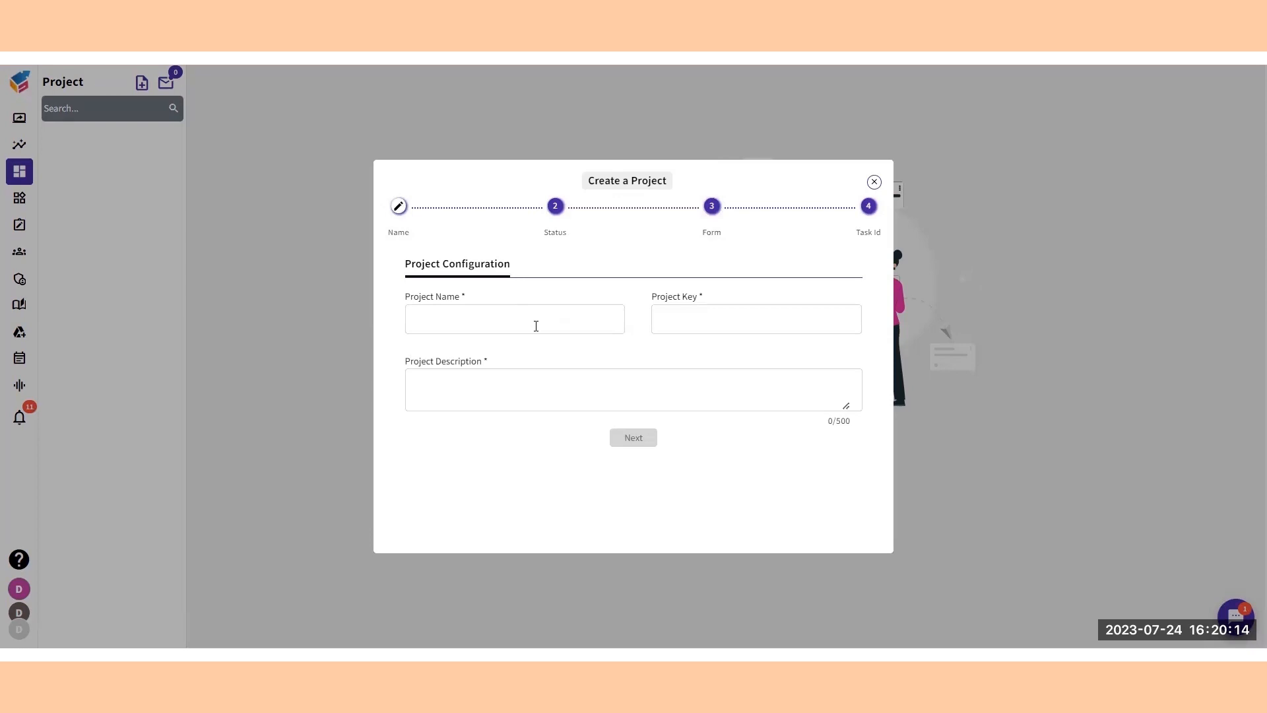
{"action": "left_click", "coordinate": [536, 325]}
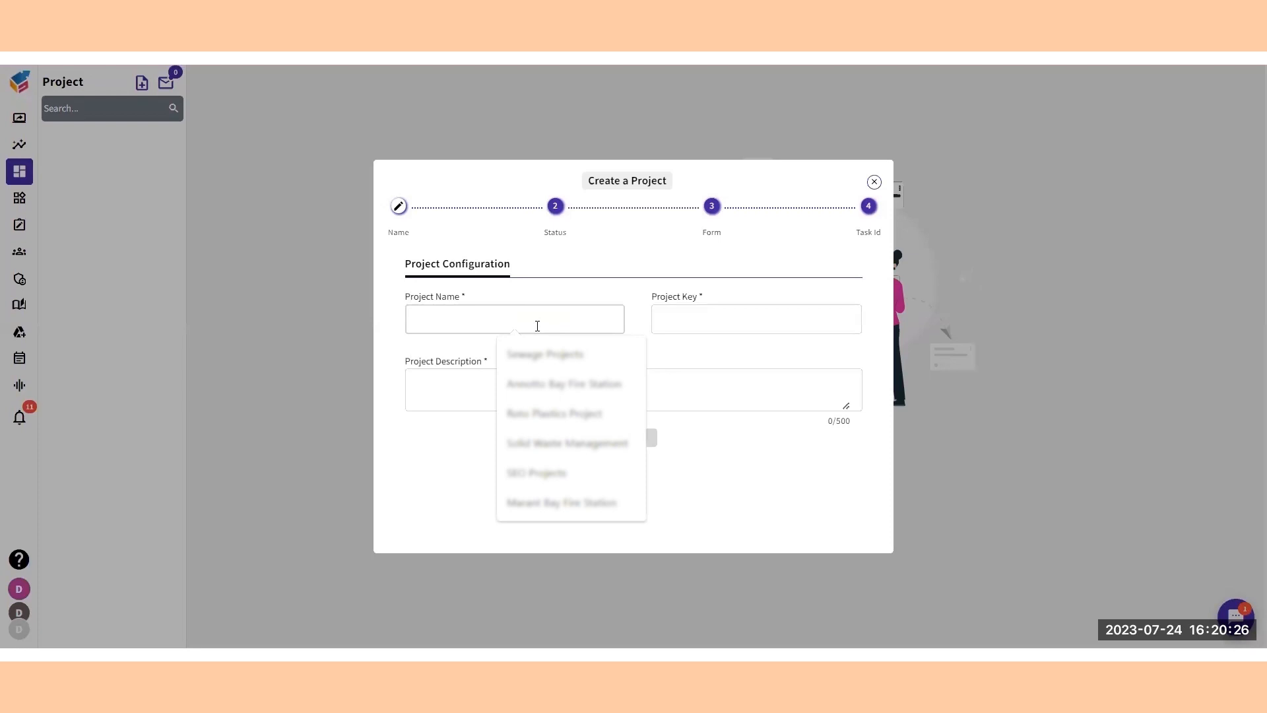
{"action": "type", "text": "SEO"}
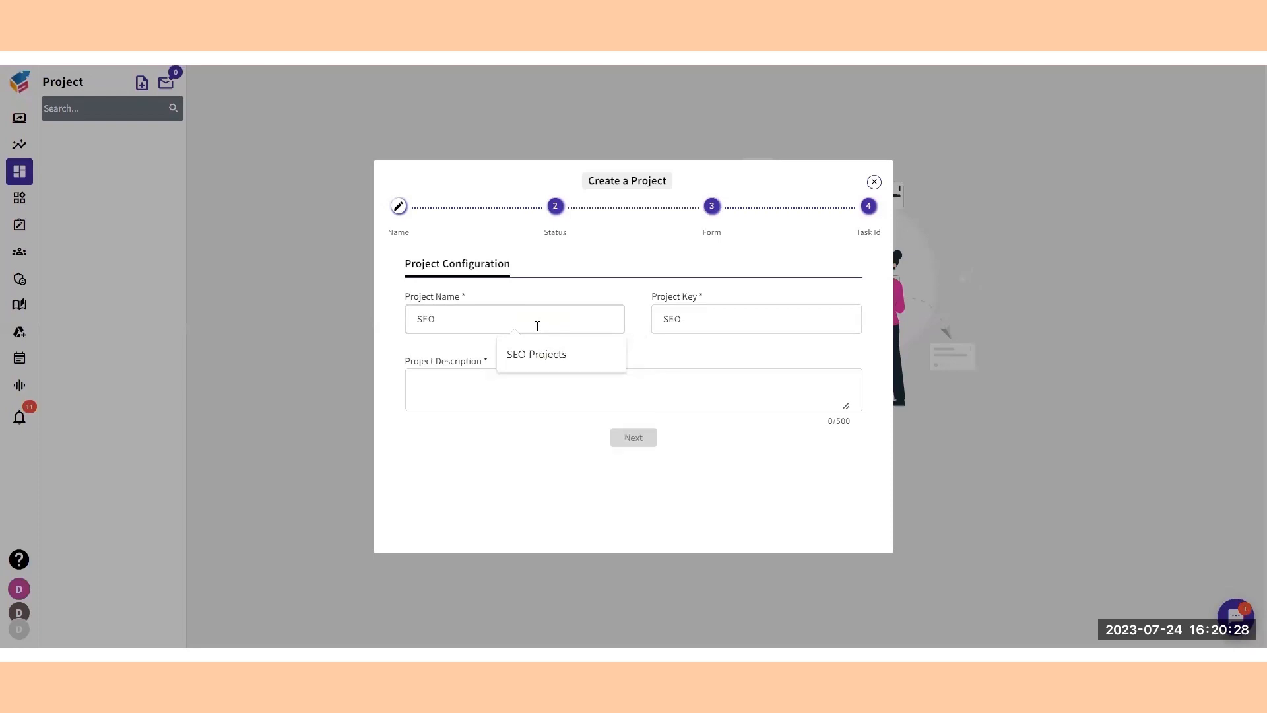
{"action": "left_click", "coordinate": [537, 360]}
{"action": "left_click_drag", "start_coordinate": [475, 320], "coordinate": [391, 320]}
{"action": "key", "text": "ctrl+c"}
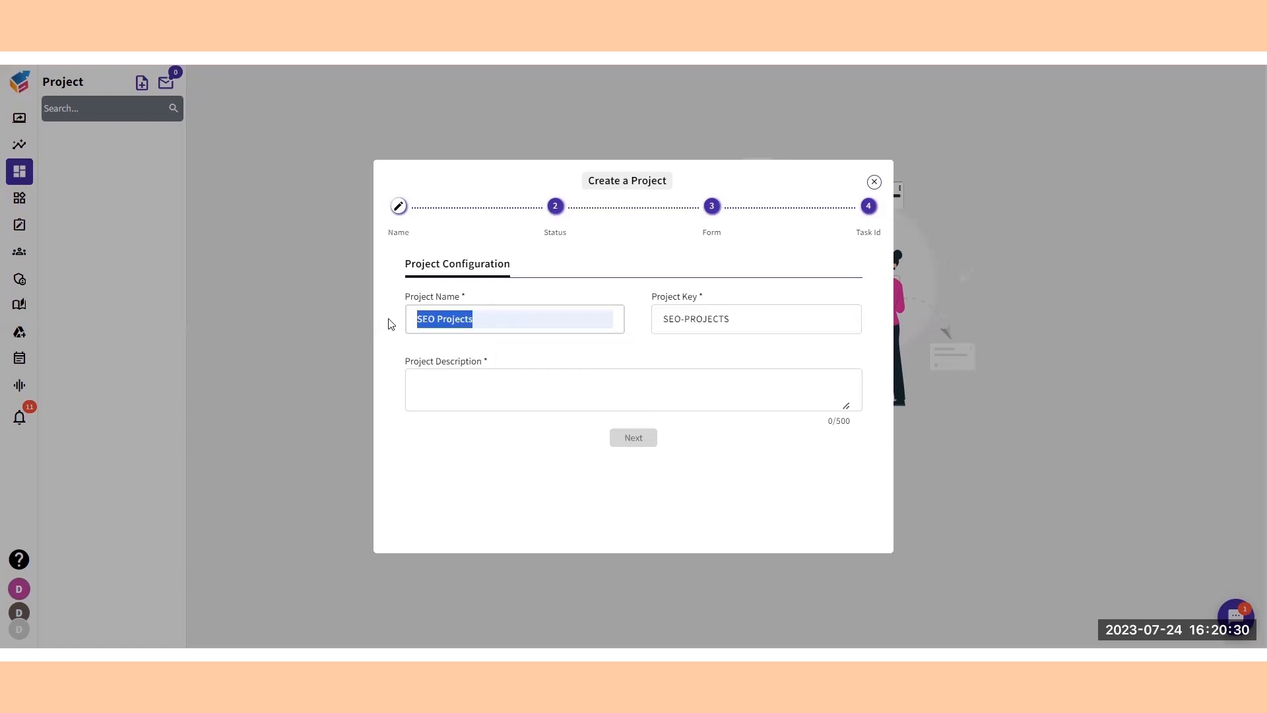
{"action": "left_click", "coordinate": [481, 382]}
{"action": "key", "text": "ctrl+v"}
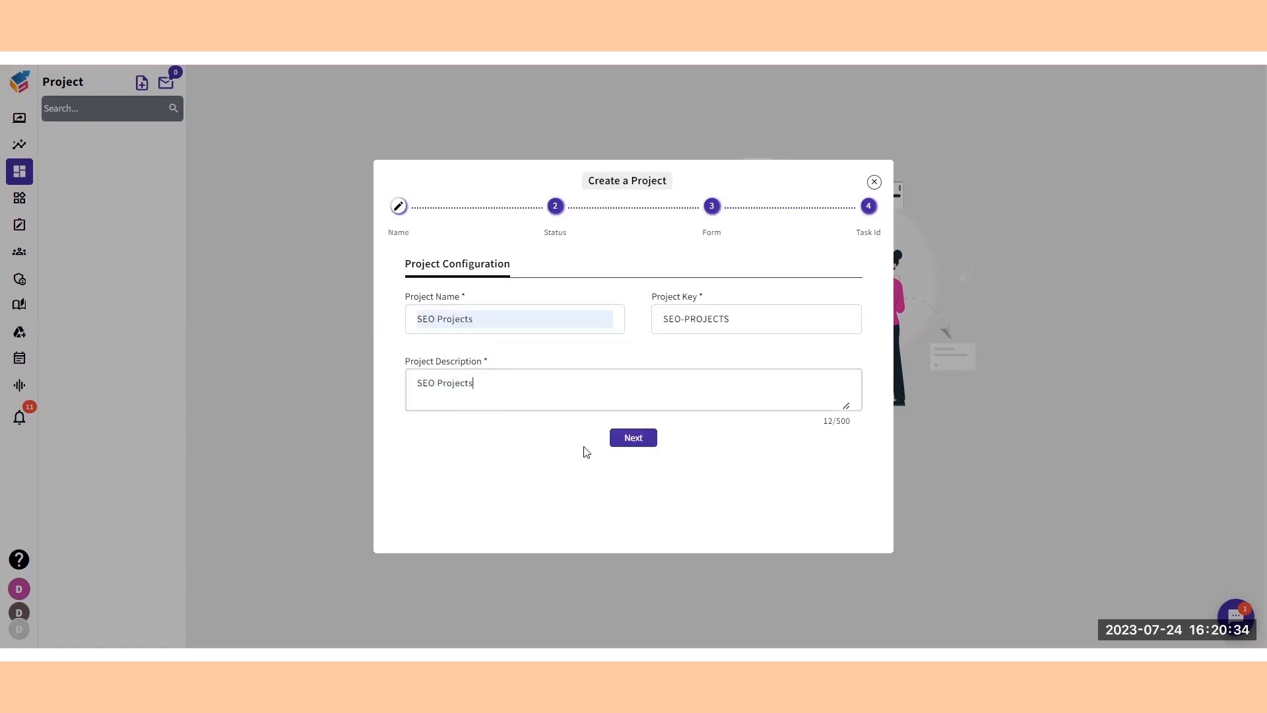
{"action": "left_click", "coordinate": [644, 440]}
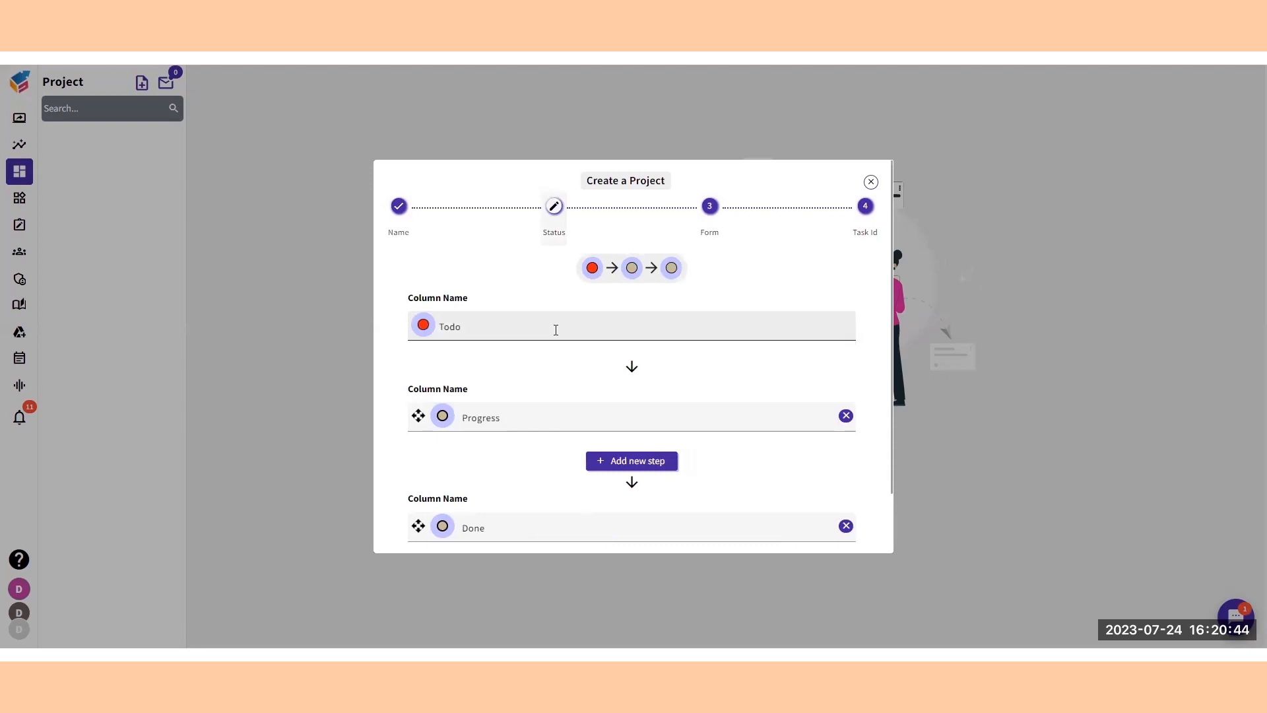
Add three new status steps below the Progress column of the project workflow
{"action": "left_click", "coordinate": [555, 330]}
{"action": "scroll", "coordinate": [556, 330], "scroll_direction": "down", "scroll_amount": 1}
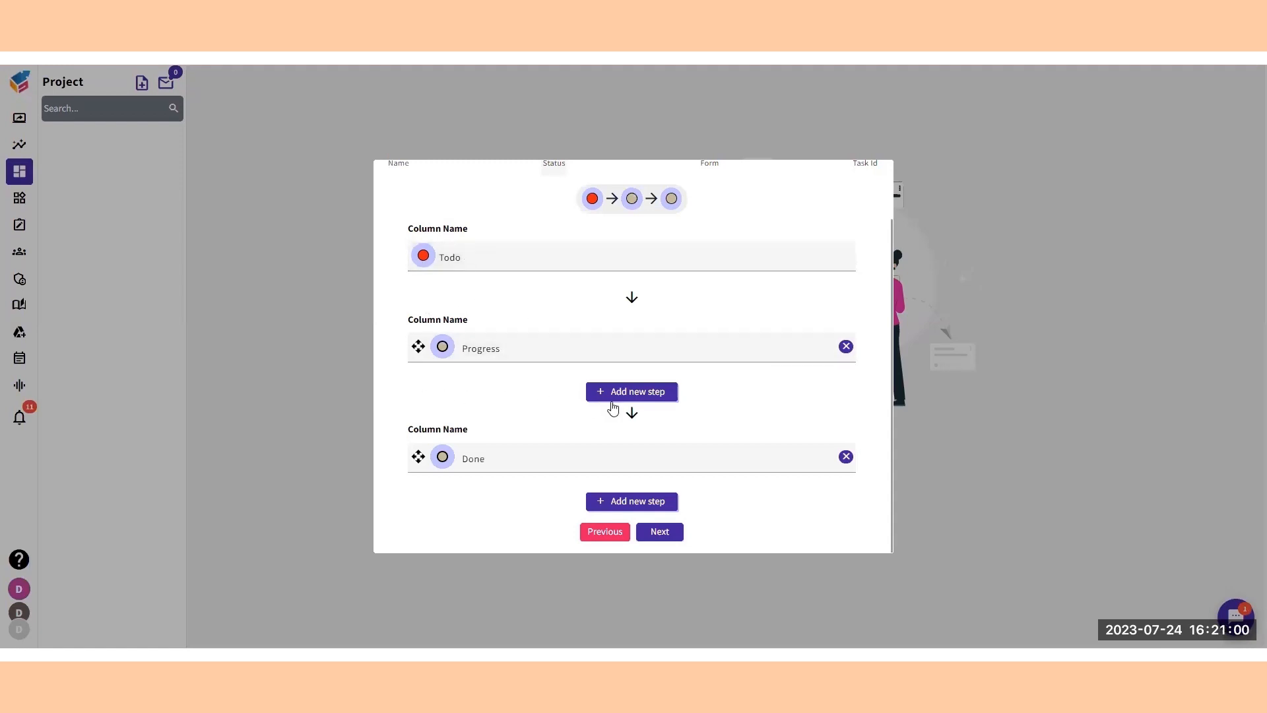
{"action": "left_click", "coordinate": [644, 394]}
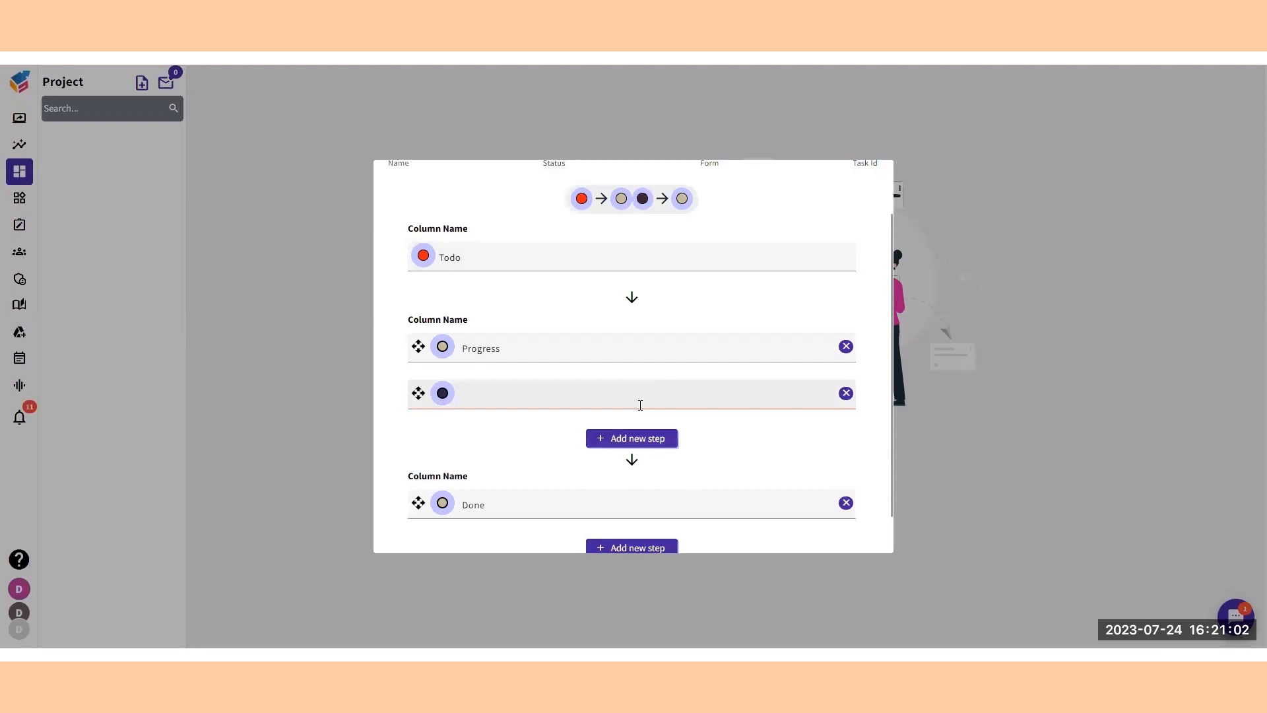
{"action": "left_click", "coordinate": [636, 440]}
{"action": "left_click", "coordinate": [638, 486]}
{"action": "scroll", "coordinate": [638, 403], "scroll_direction": "down", "scroll_amount": 2}
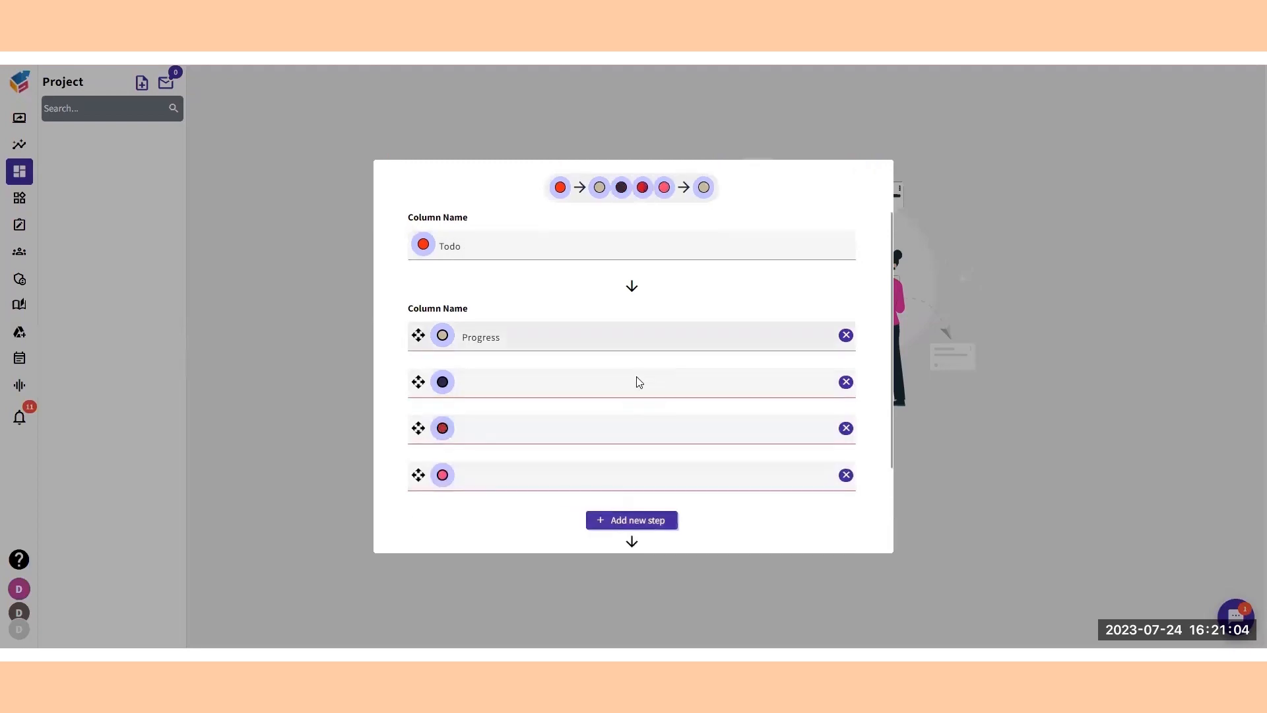
{"action": "left_click", "coordinate": [499, 254]}
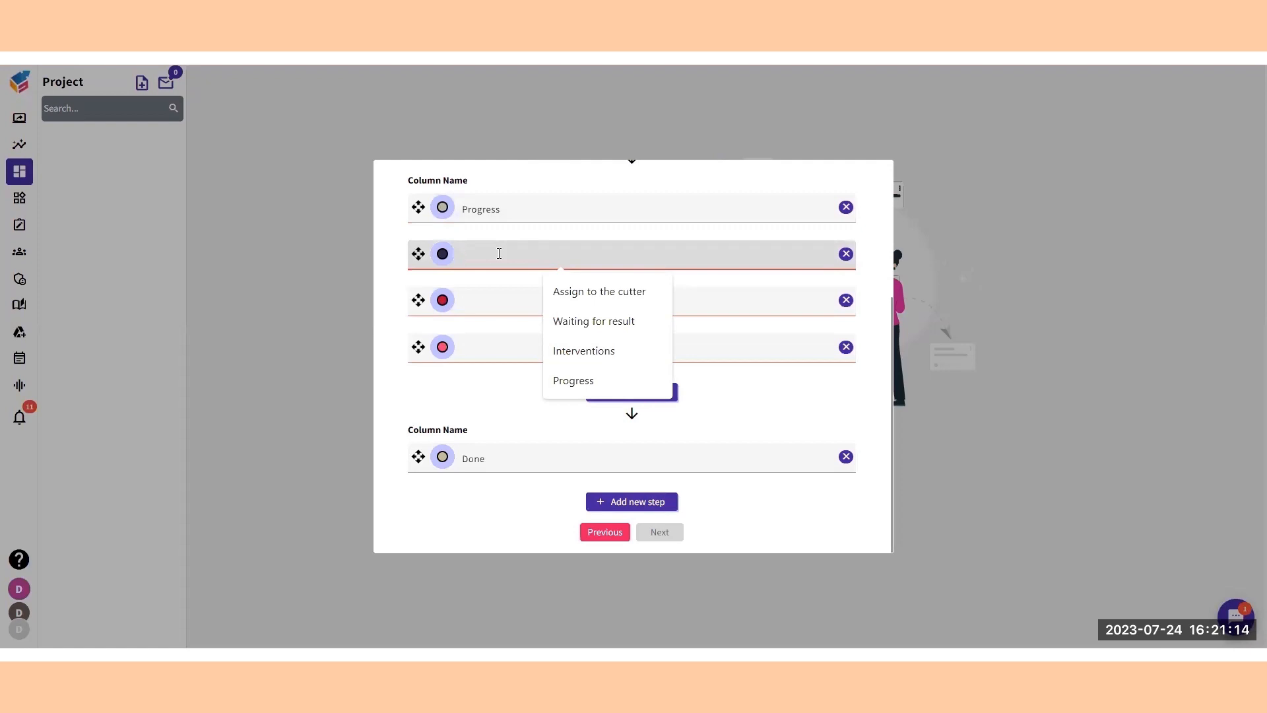
{"action": "type", "text": "In"}
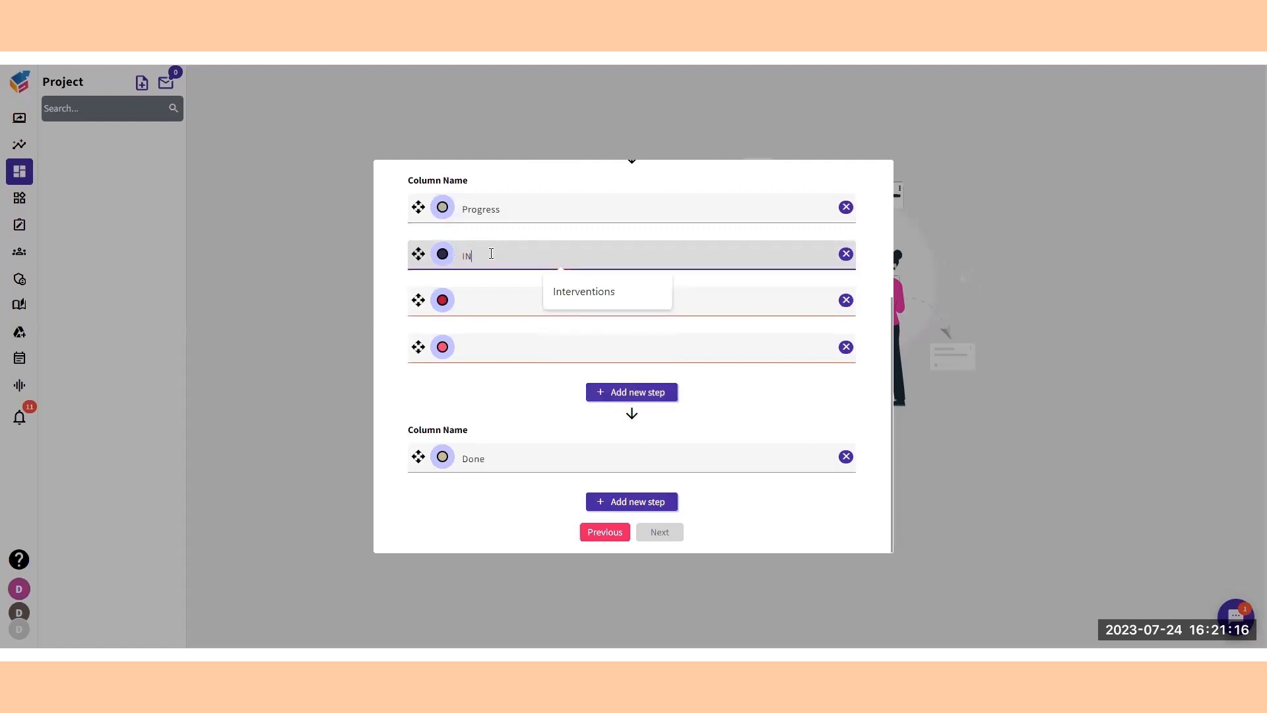
{"action": "double_click", "coordinate": [468, 257]}
{"action": "key", "text": "BackSpace"}
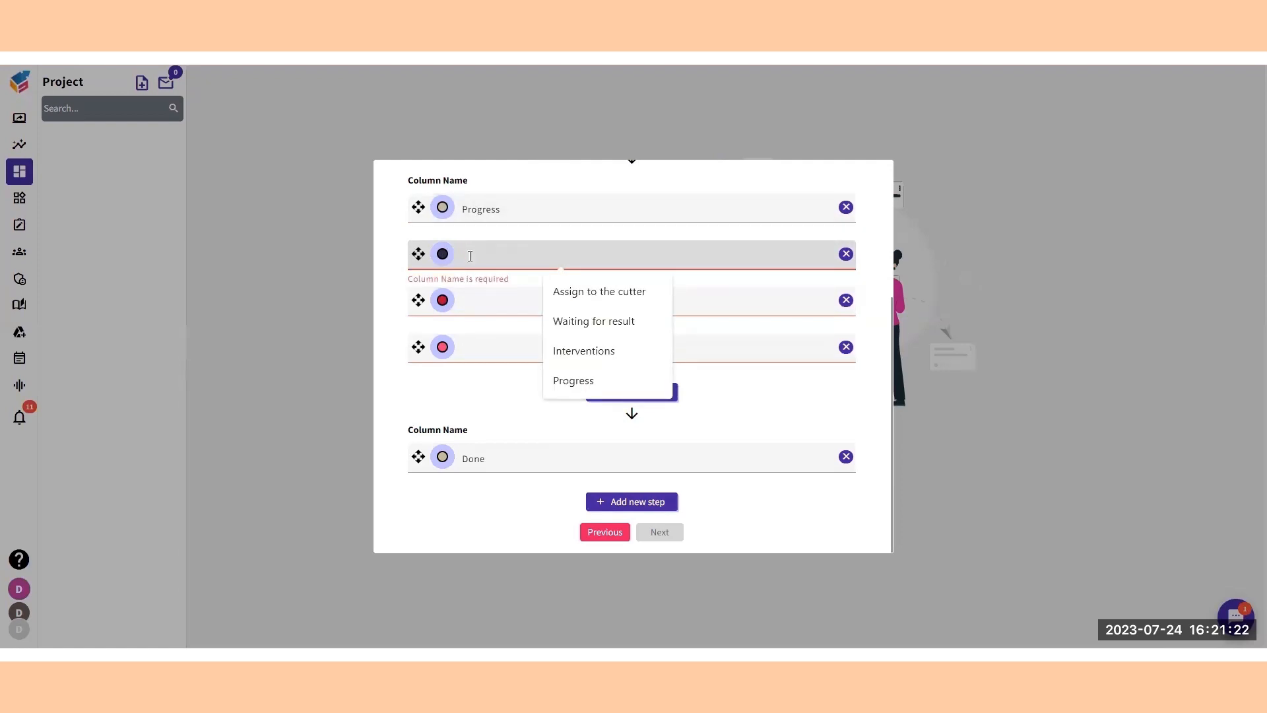
Rename the Progress status column to In Progress and name the empty column directly below it Progess
{"action": "double_click", "coordinate": [482, 210]}
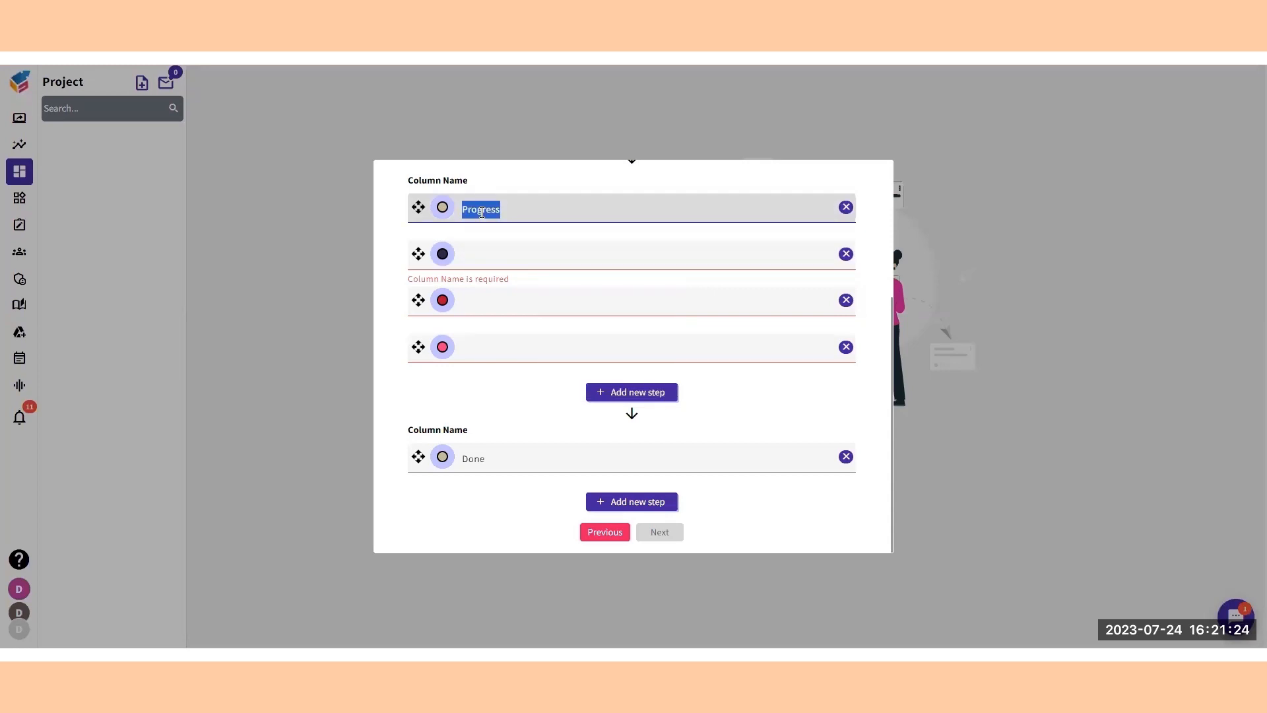
{"action": "type", "text": "In"}
{"action": "left_click", "coordinate": [575, 248]}
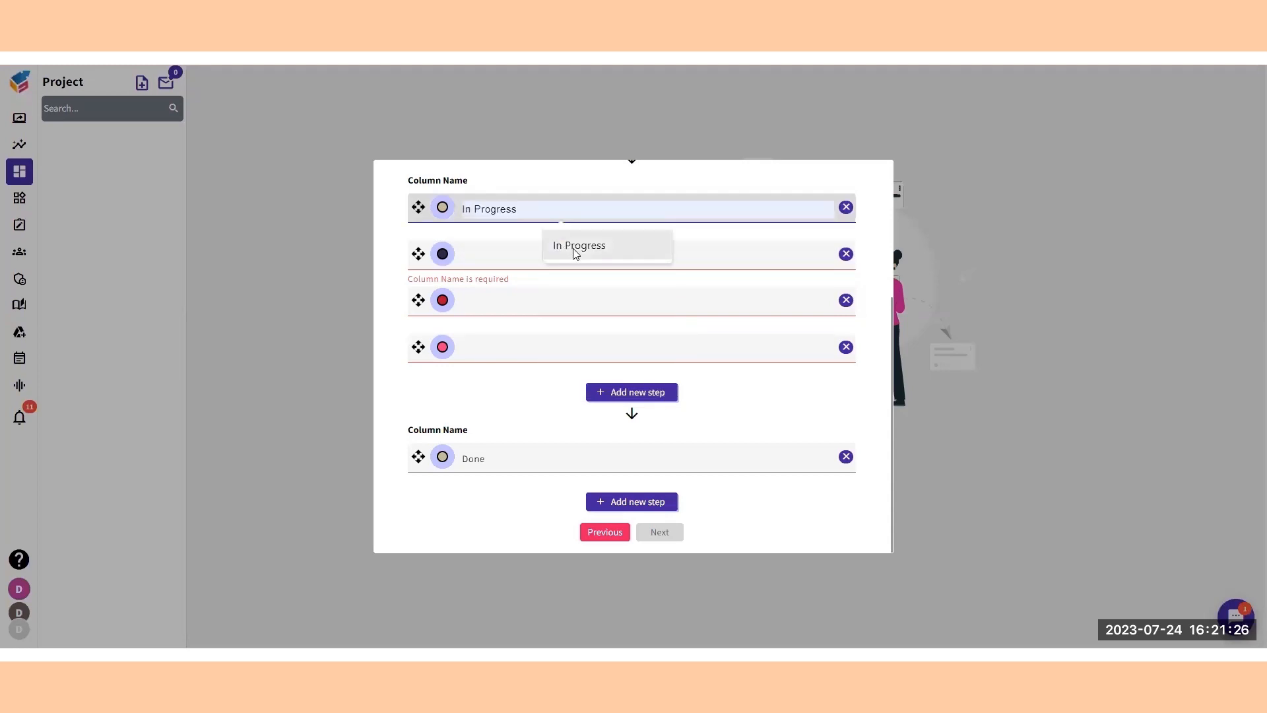
{"action": "left_click", "coordinate": [573, 249]}
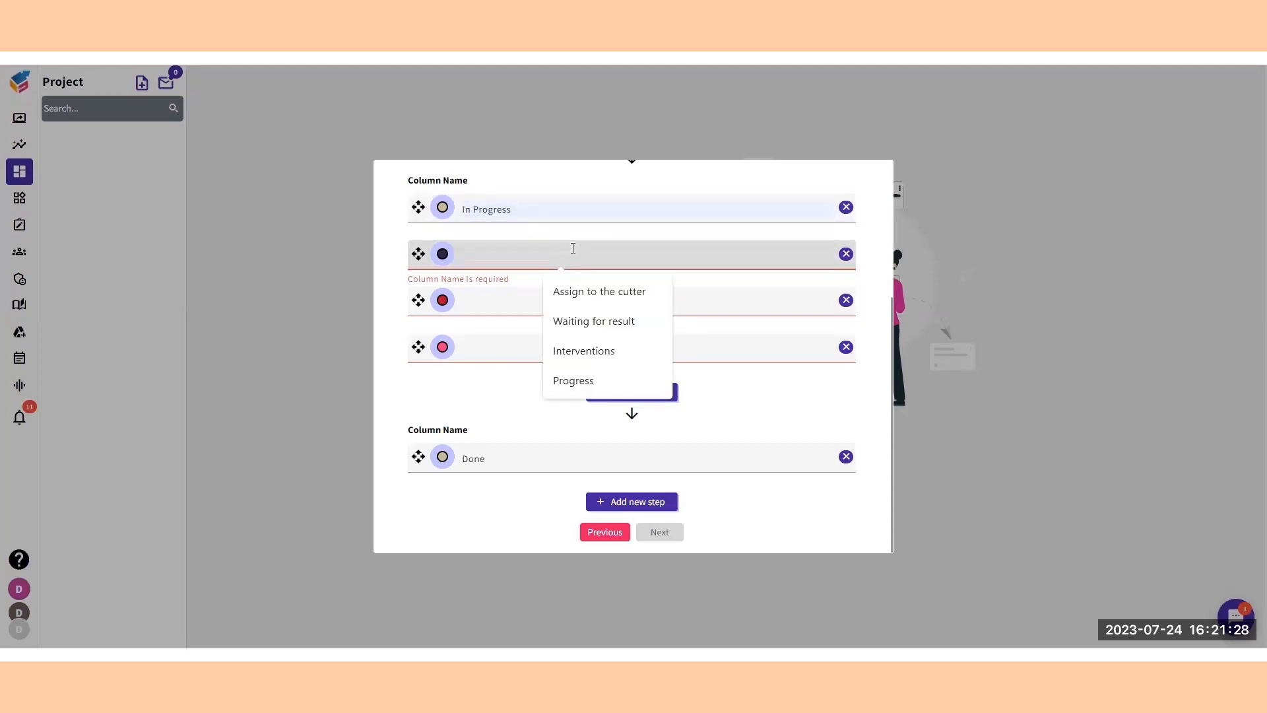
{"action": "type", "text": "Progess"}
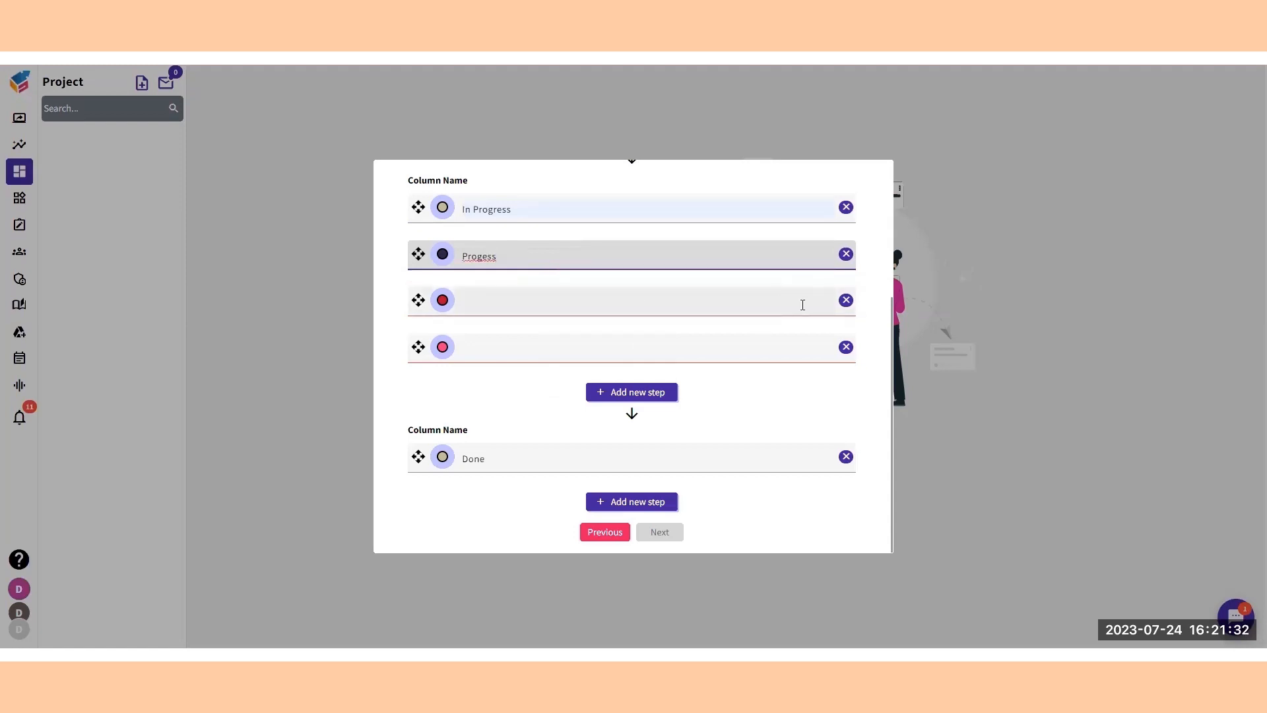
Remove the two remaining unnamed status columns and correct the misspelled column name to Progress
{"action": "left_click", "coordinate": [847, 300]}
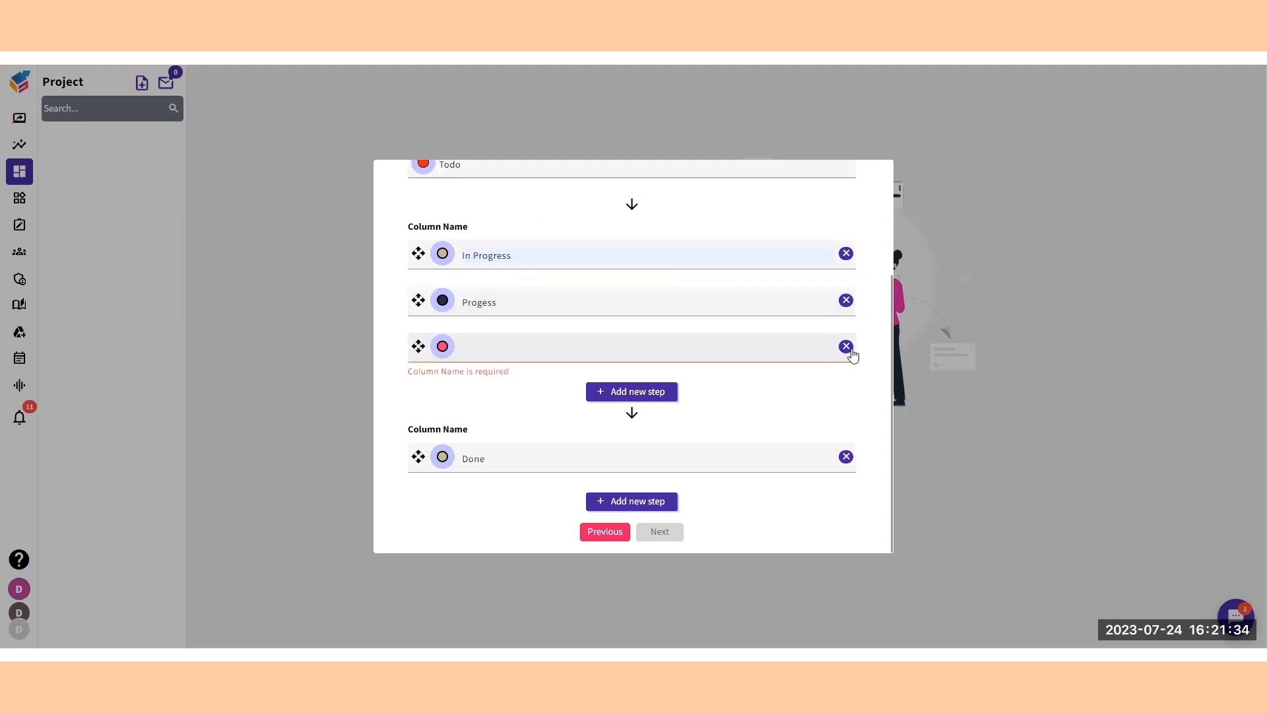
{"action": "left_click", "coordinate": [846, 346]}
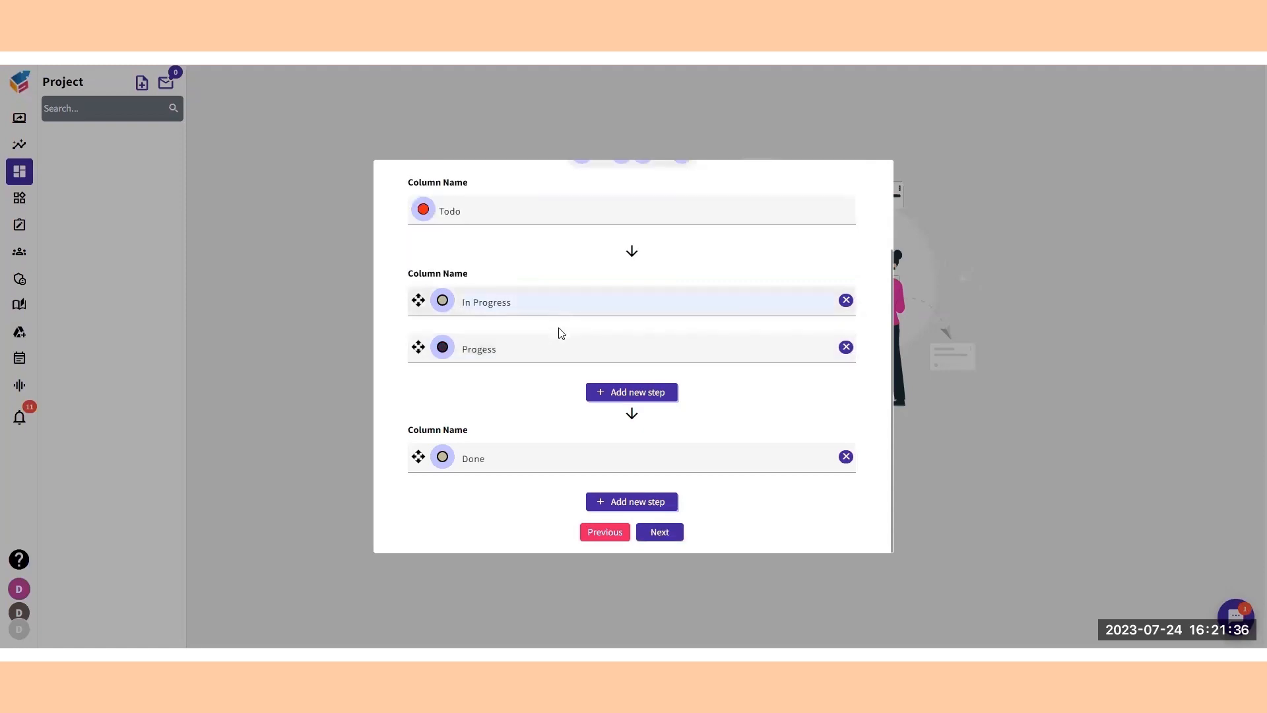
{"action": "left_click", "coordinate": [481, 351]}
{"action": "type", "text": "r"}
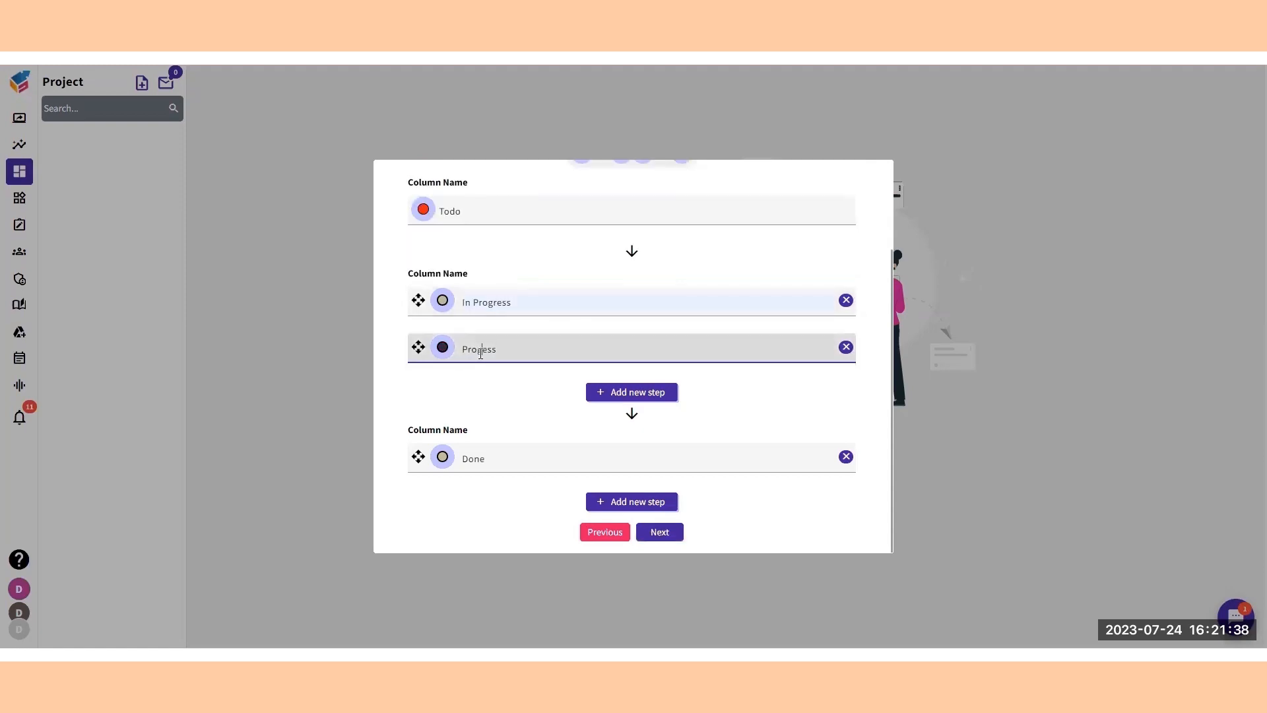
{"action": "left_click", "coordinate": [513, 401]}
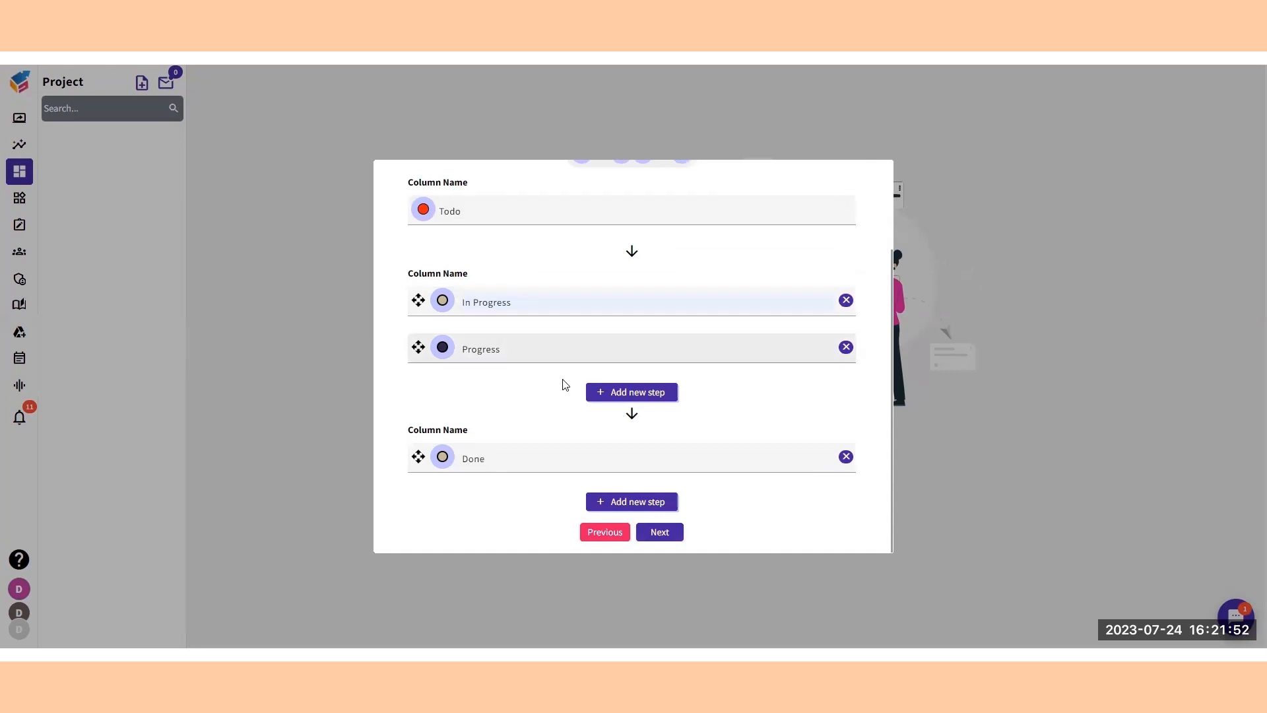
Accept the status columns and create a new form for the project with the page name SEO Project Form
{"action": "scroll", "coordinate": [635, 334], "scroll_direction": "up", "scroll_amount": 3}
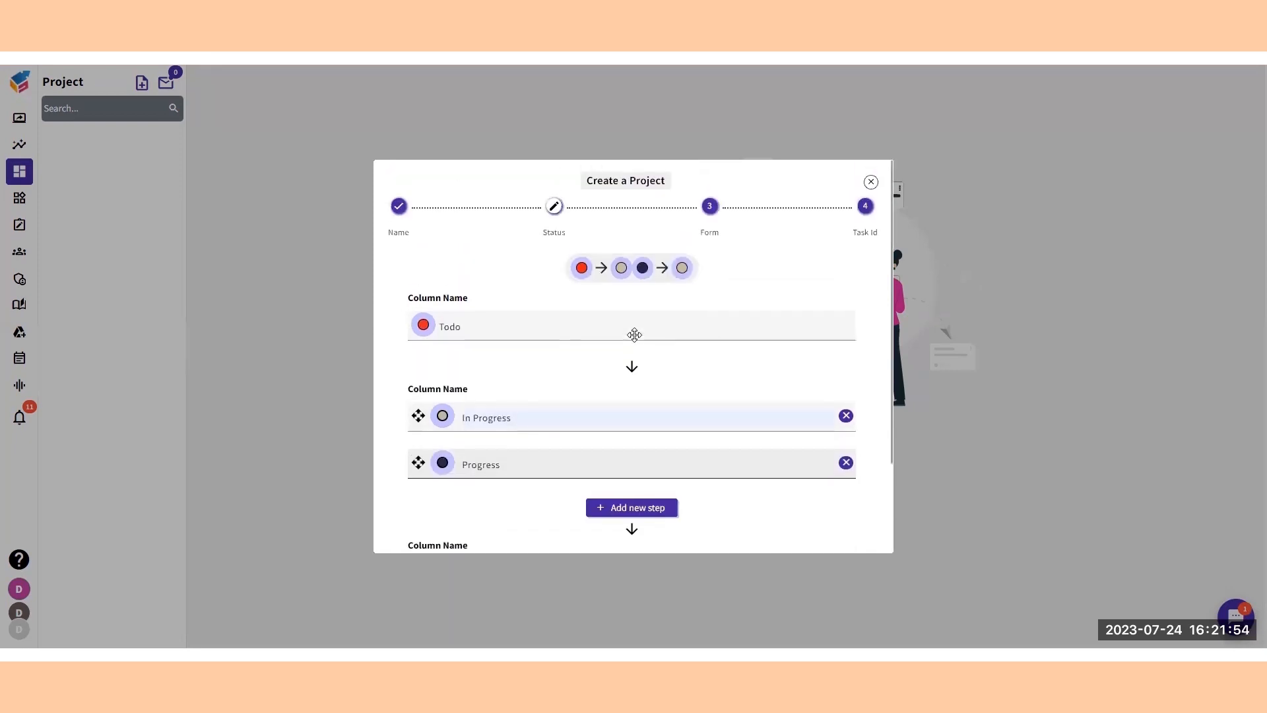
{"action": "scroll", "coordinate": [634, 335], "scroll_direction": "down", "scroll_amount": 3}
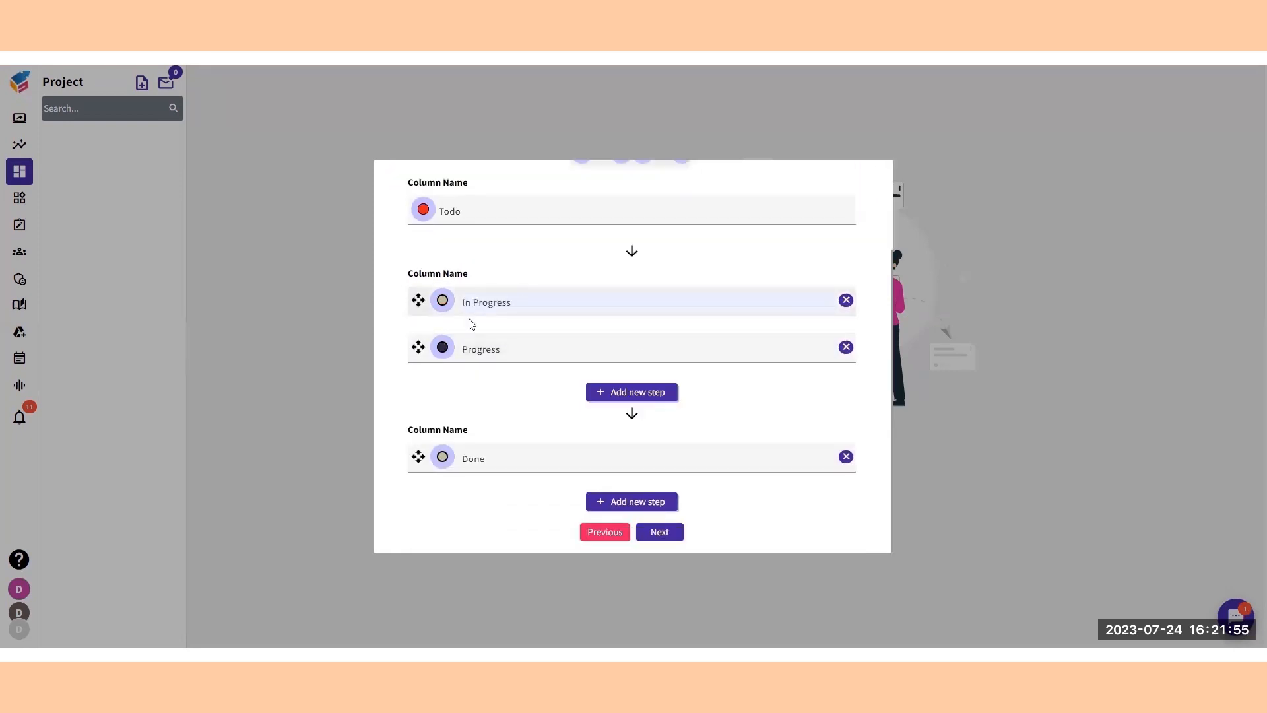
{"action": "left_click", "coordinate": [661, 533]}
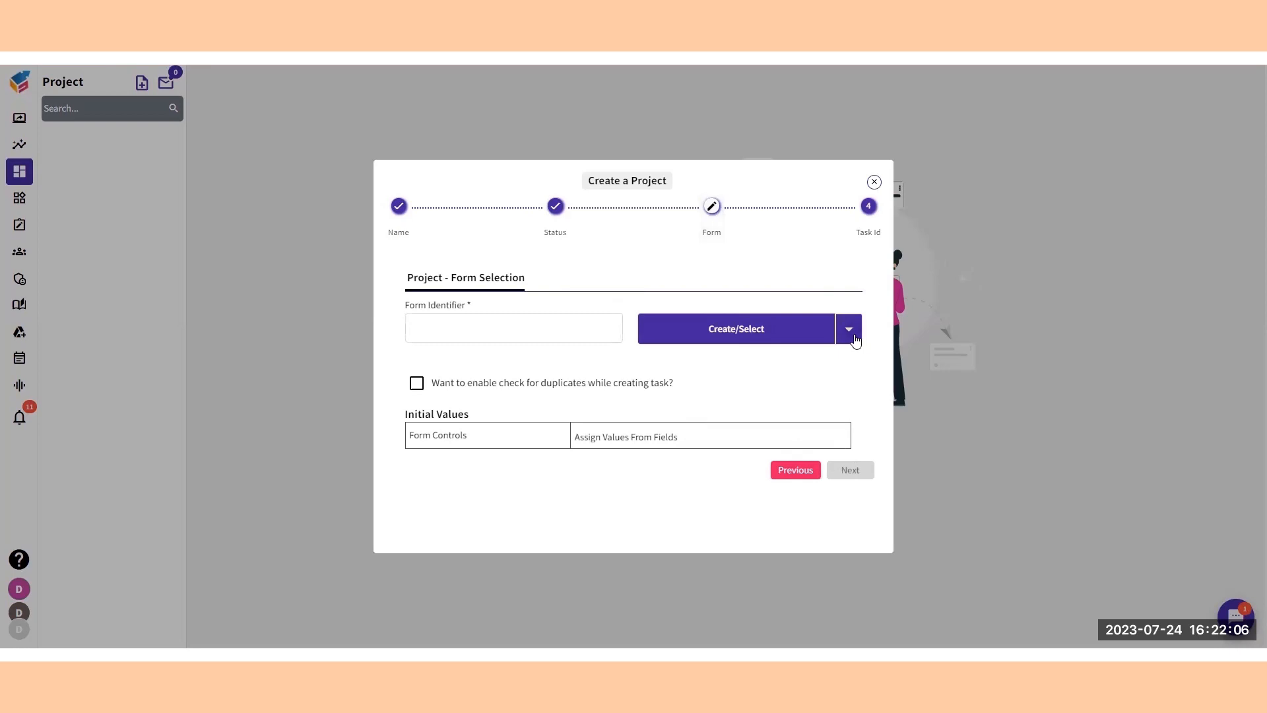
{"action": "left_click", "coordinate": [852, 333]}
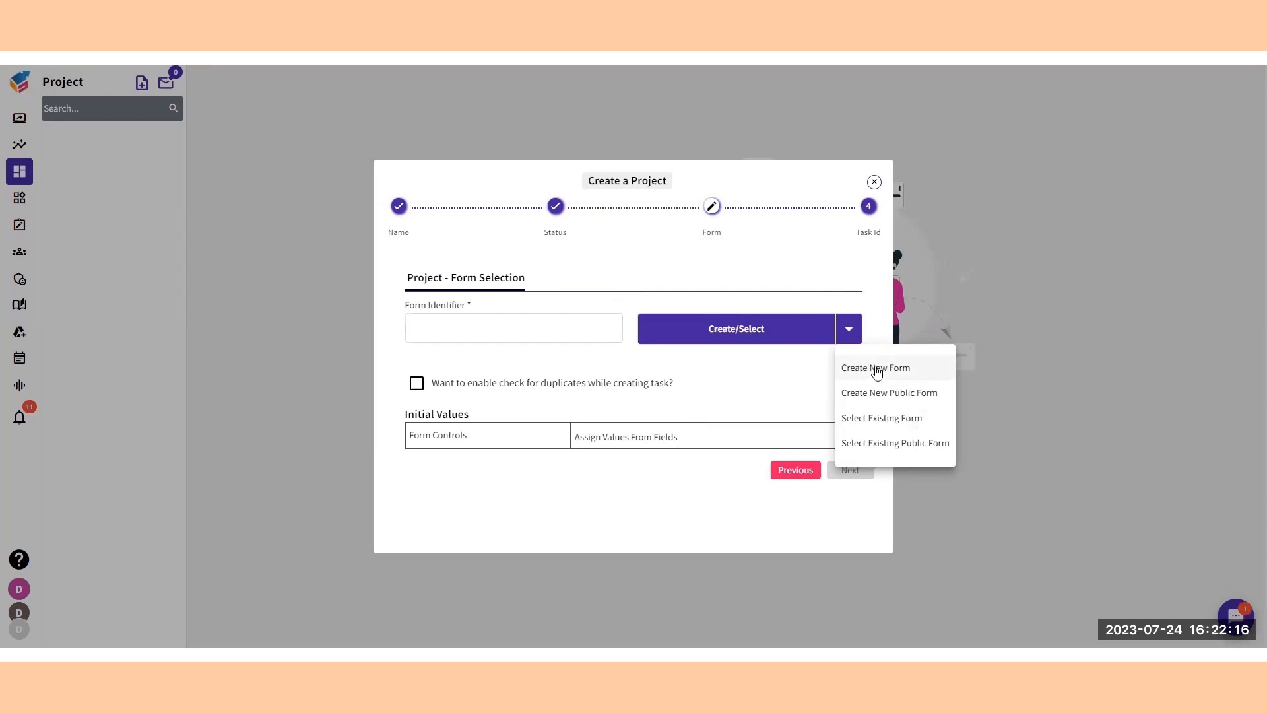
{"action": "left_click", "coordinate": [877, 371]}
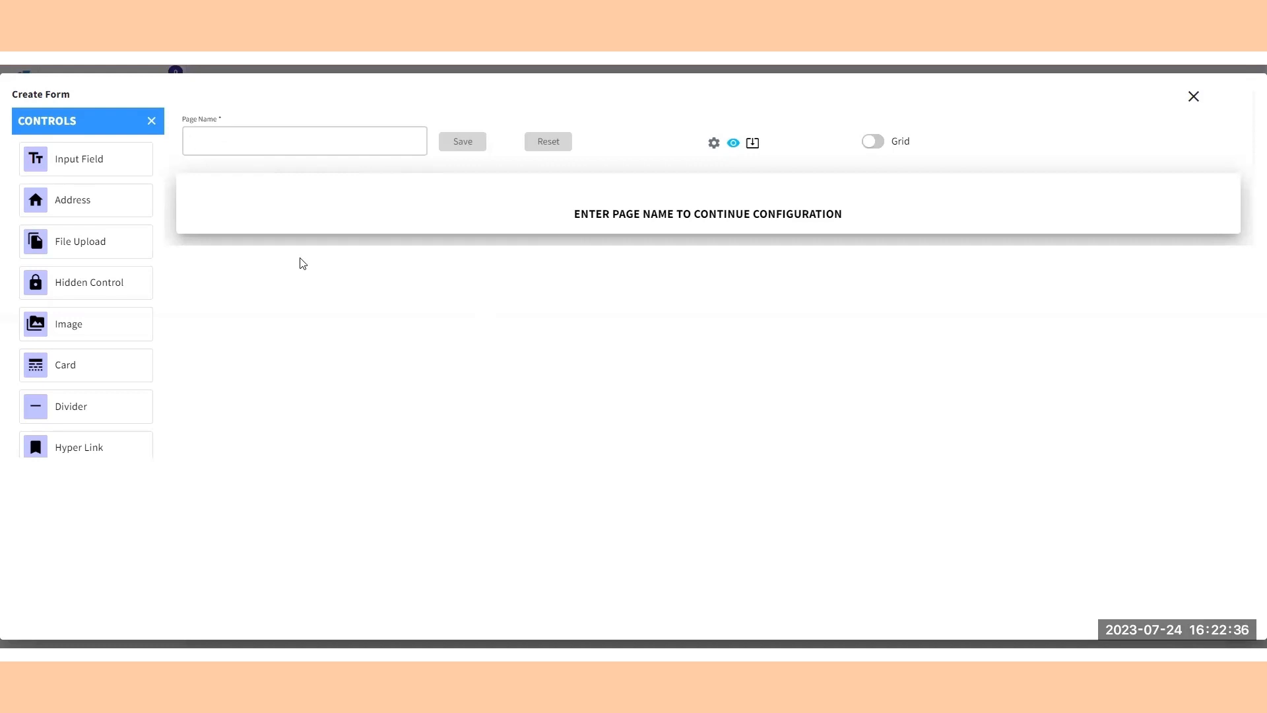
{"action": "type", "text": "S"}
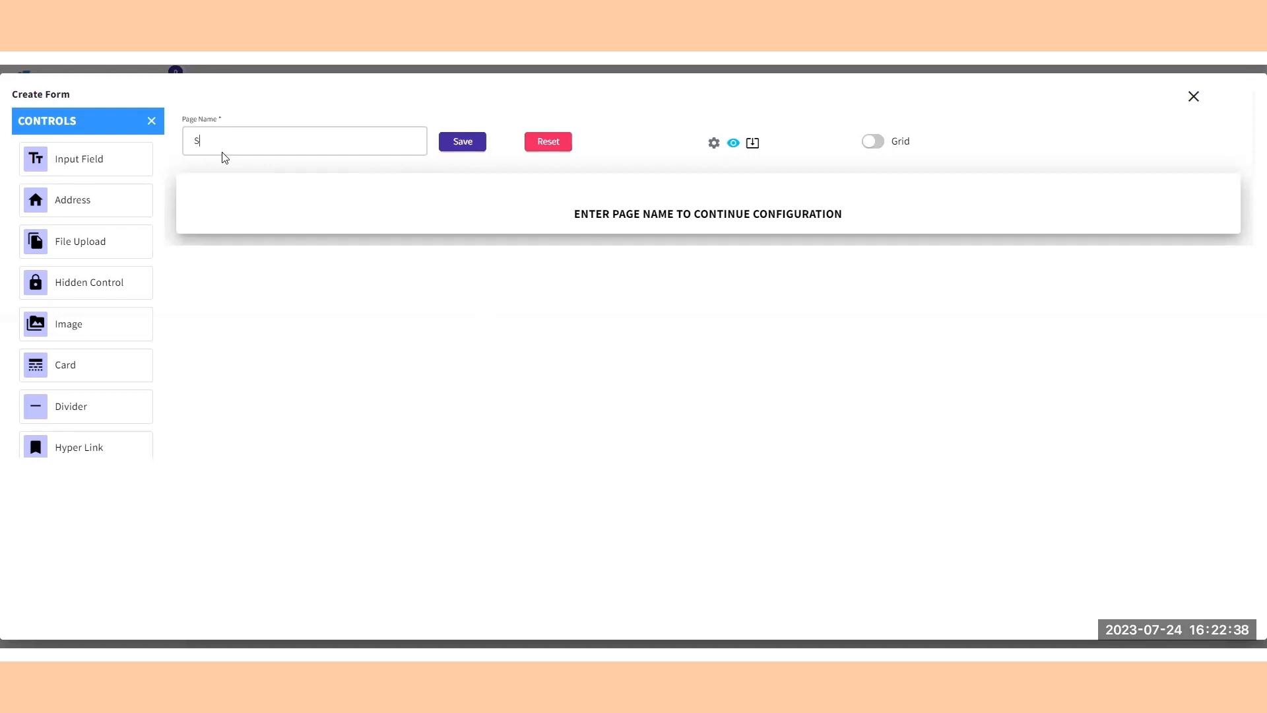
{"action": "type", "text": "EO Project Form"}
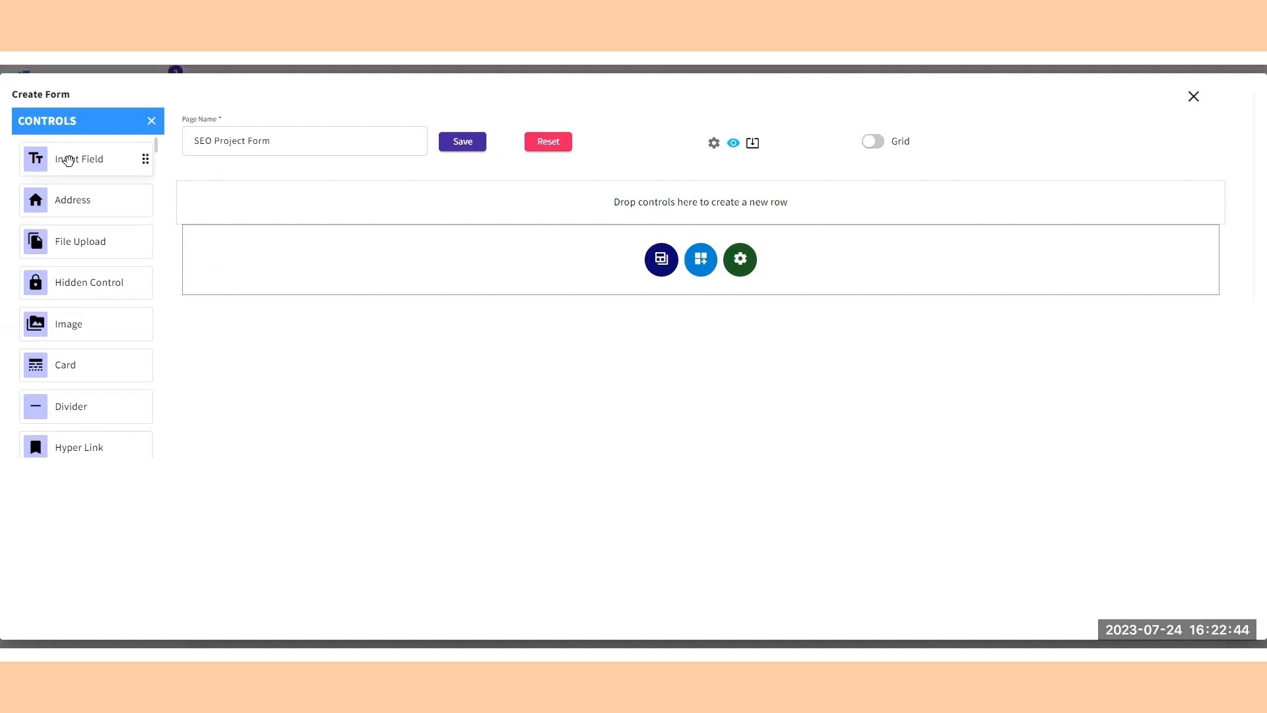
Add an input field to a new row of the form and set its field type to Date
{"action": "left_click_drag", "start_coordinate": [68, 160], "coordinate": [232, 206]}
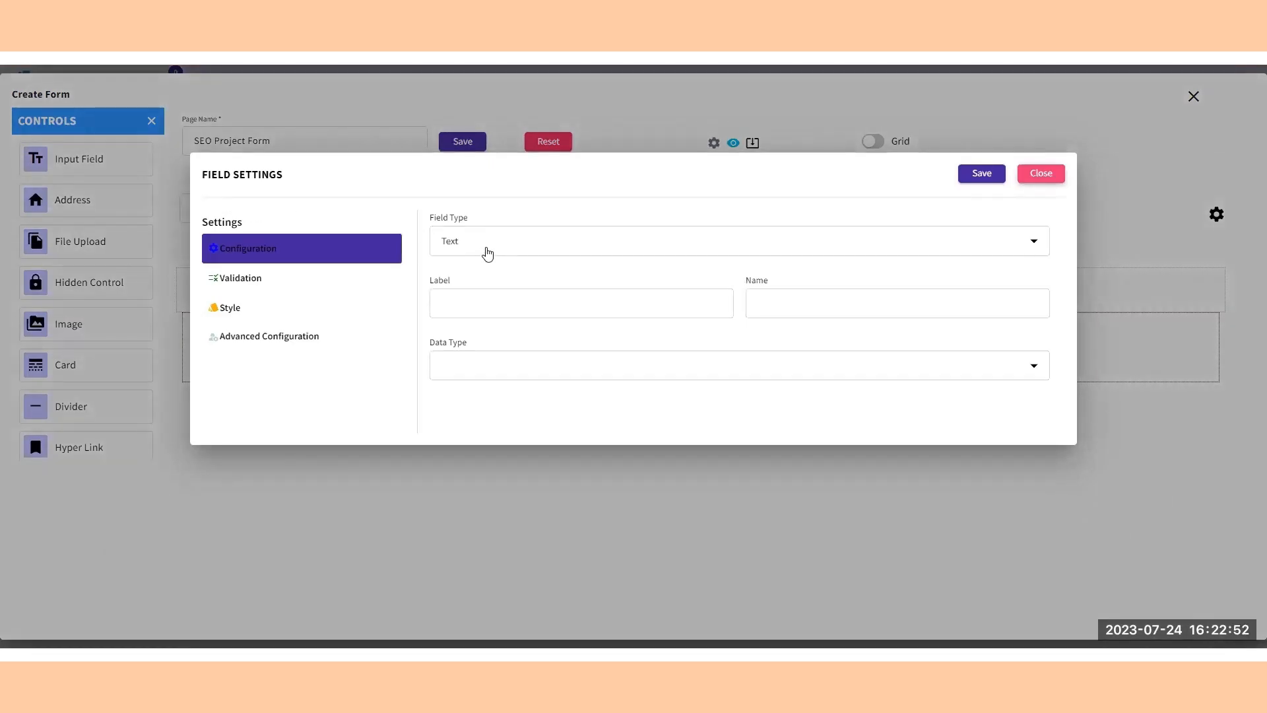
{"action": "left_click", "coordinate": [487, 253]}
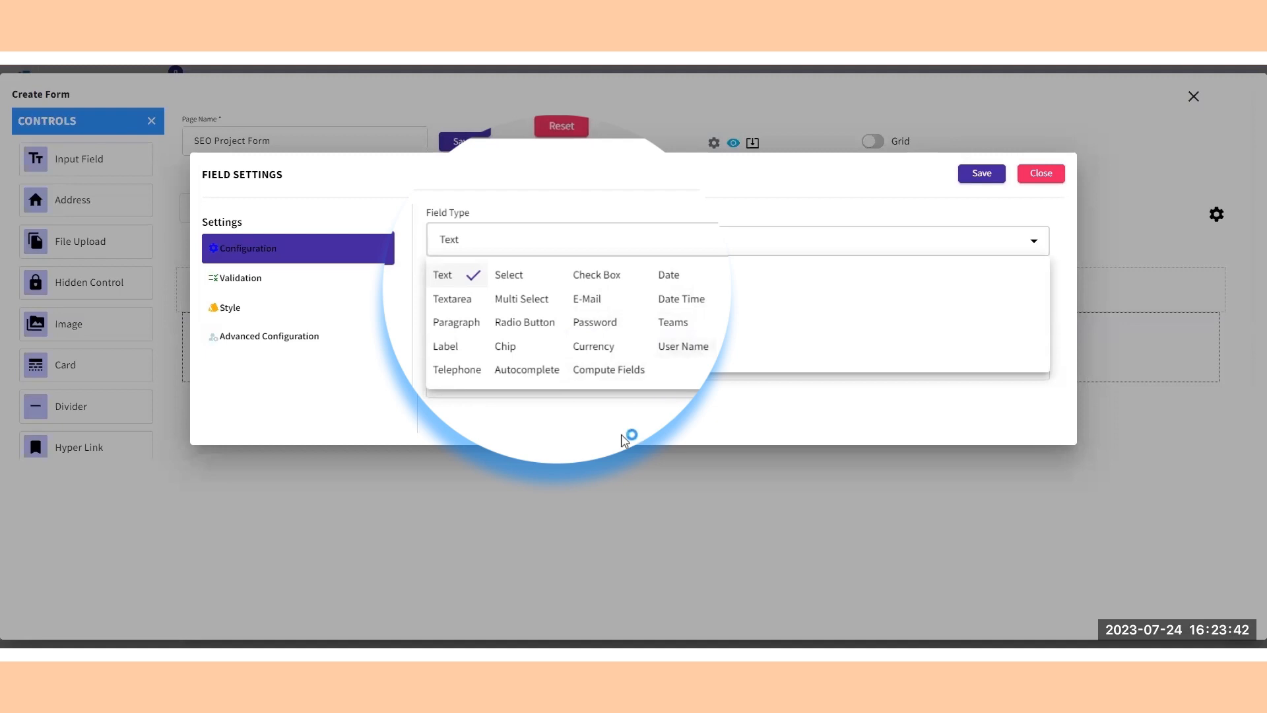
{"action": "left_click", "coordinate": [629, 431]}
{"action": "left_click", "coordinate": [460, 252]}
{"action": "left_click", "coordinate": [697, 280]}
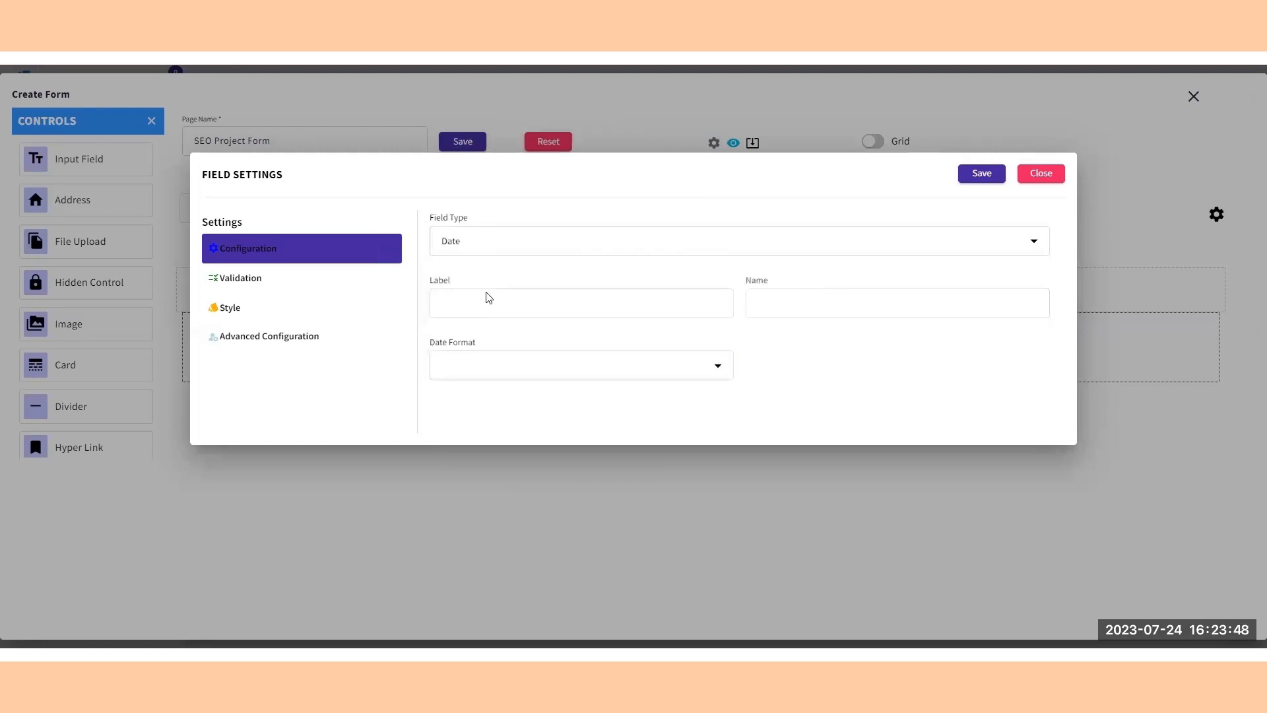
Label the field Date with the date format MM/dd/yyyy, check its validation options and save the field settings
{"action": "left_click", "coordinate": [484, 294]}
{"action": "type", "text": "D"}
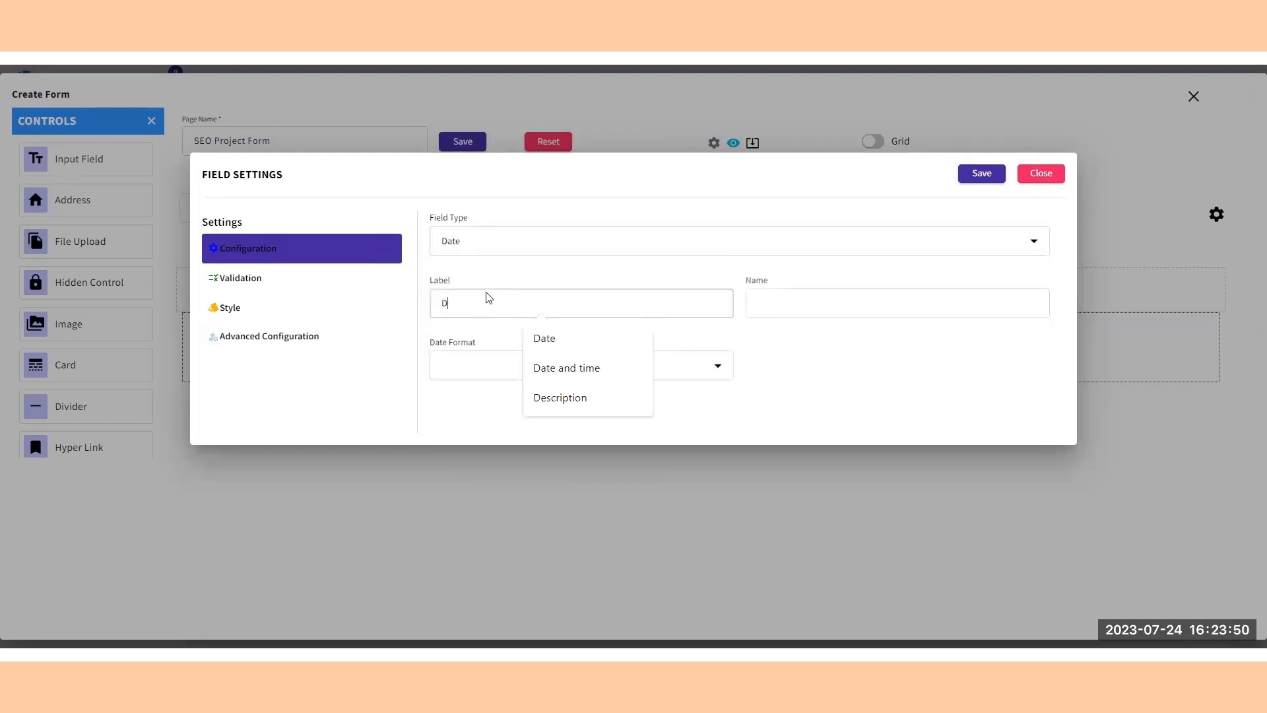
{"action": "type", "text": "ate"}
{"action": "left_click", "coordinate": [467, 363]}
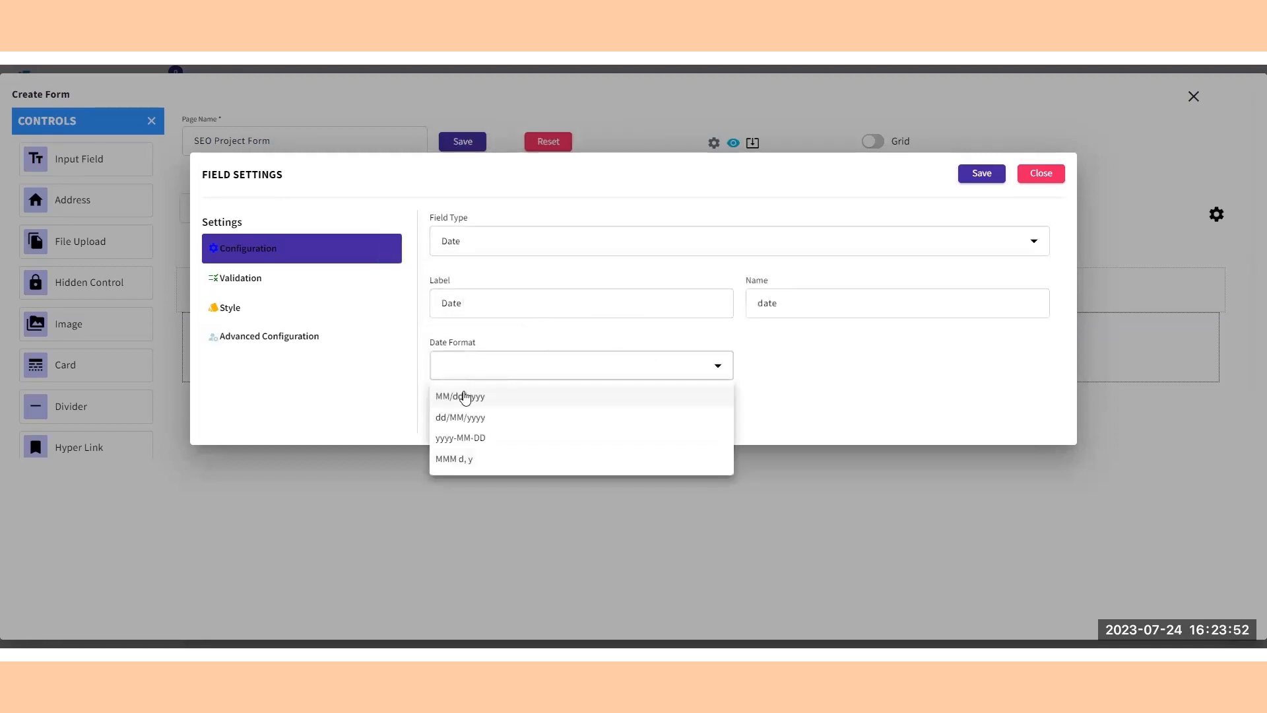
{"action": "left_click", "coordinate": [466, 397]}
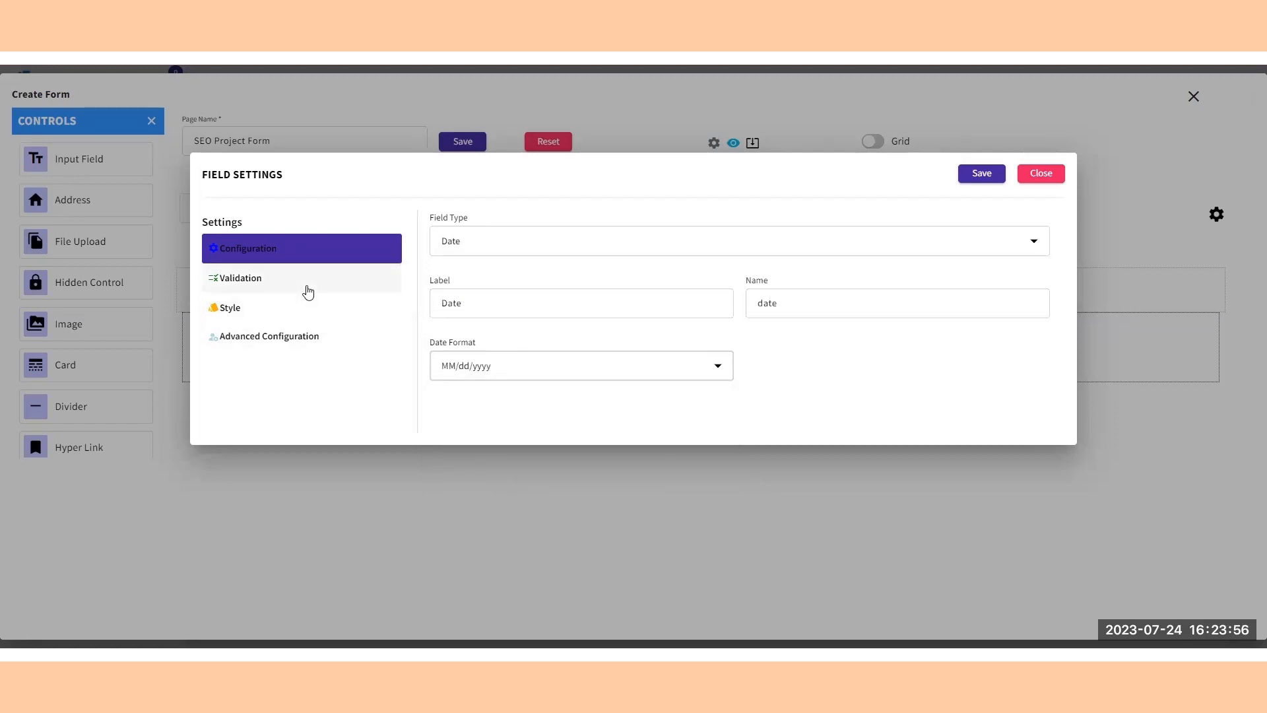
{"action": "left_click", "coordinate": [308, 291]}
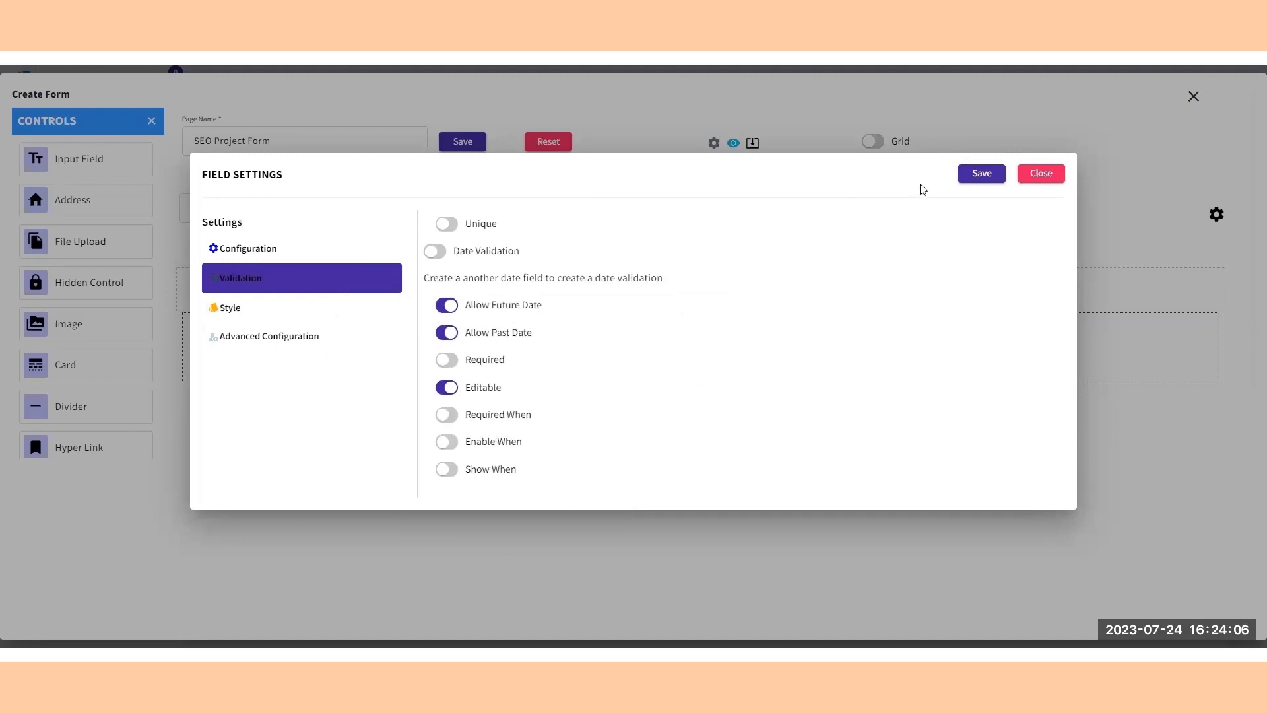
{"action": "left_click", "coordinate": [984, 173]}
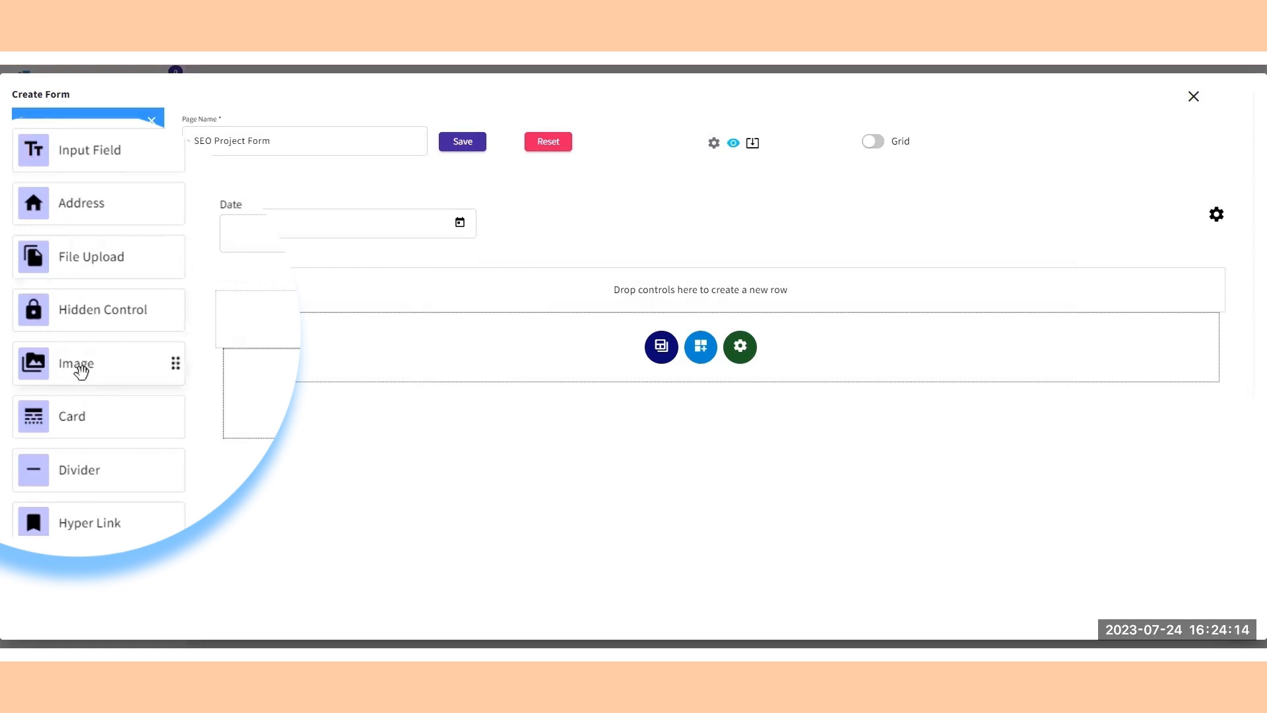
Add a text input field beside the Date field, labelled Task Title with data type String, and save its settings
{"action": "scroll", "coordinate": [86, 469], "scroll_direction": "down", "scroll_amount": 2}
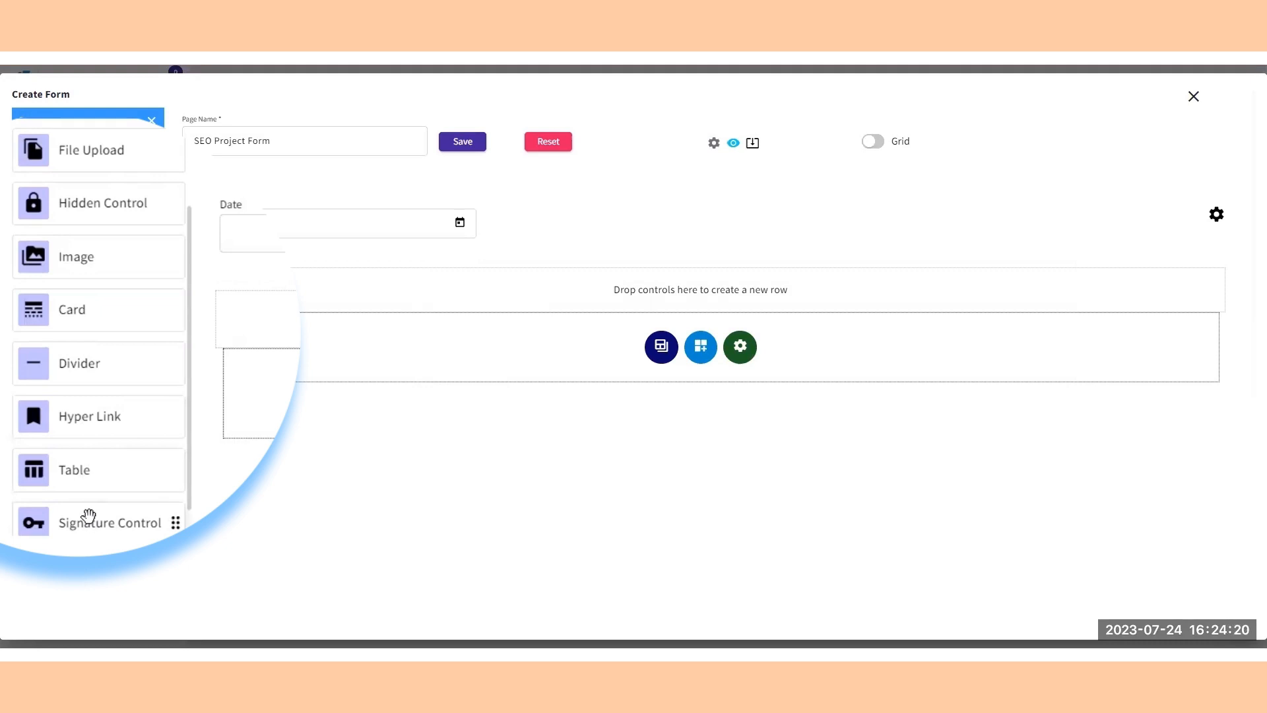
{"action": "scroll", "coordinate": [89, 508], "scroll_direction": "up", "scroll_amount": 2}
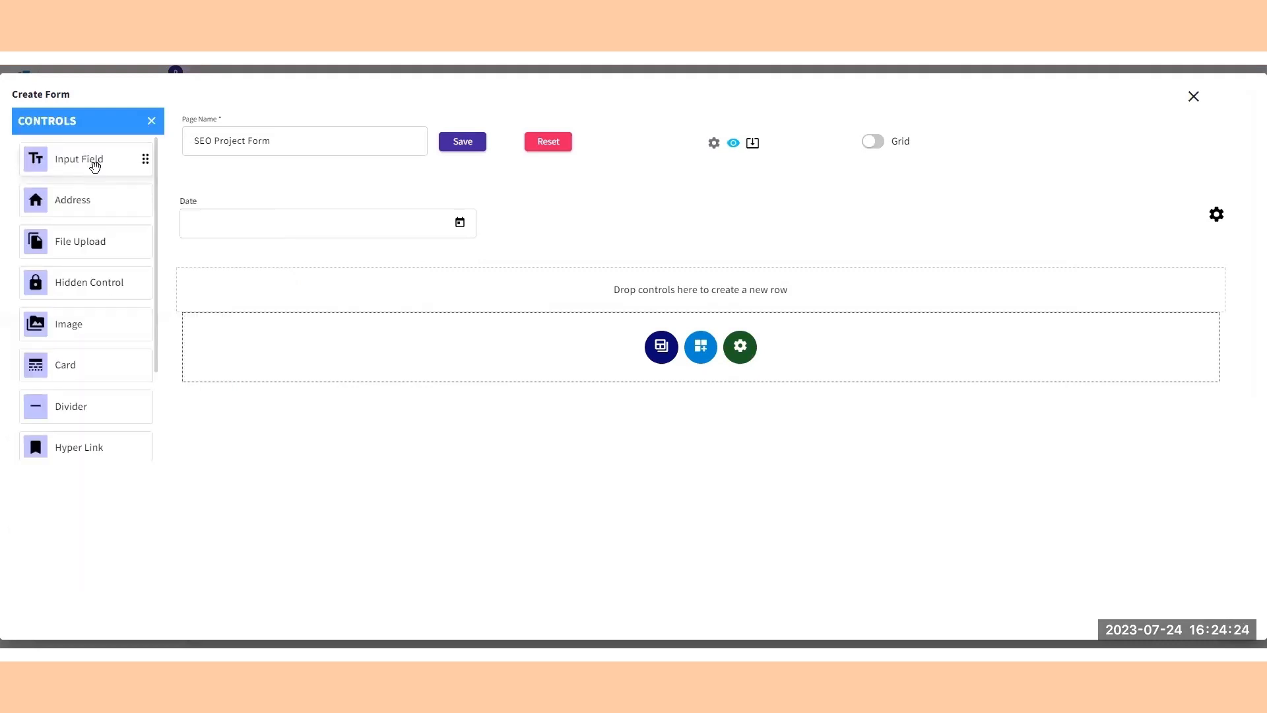
{"action": "left_click_drag", "start_coordinate": [95, 166], "coordinate": [608, 263]}
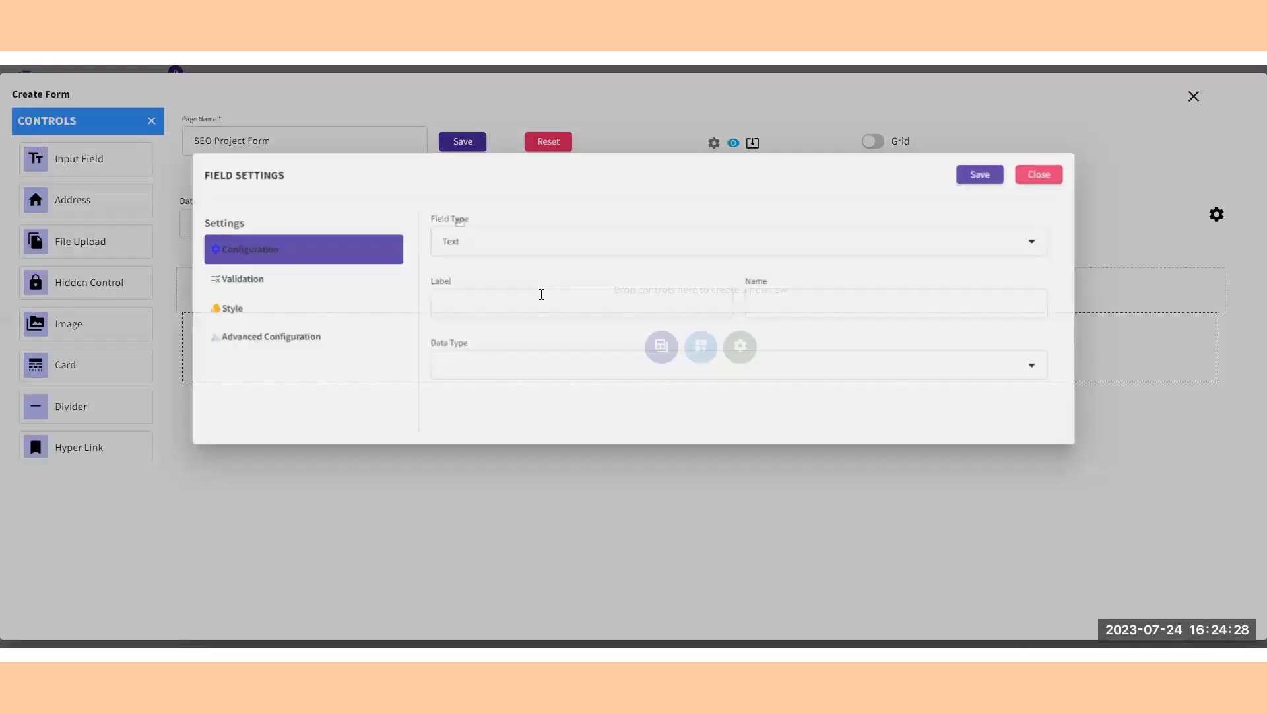
{"action": "left_click", "coordinate": [472, 305]}
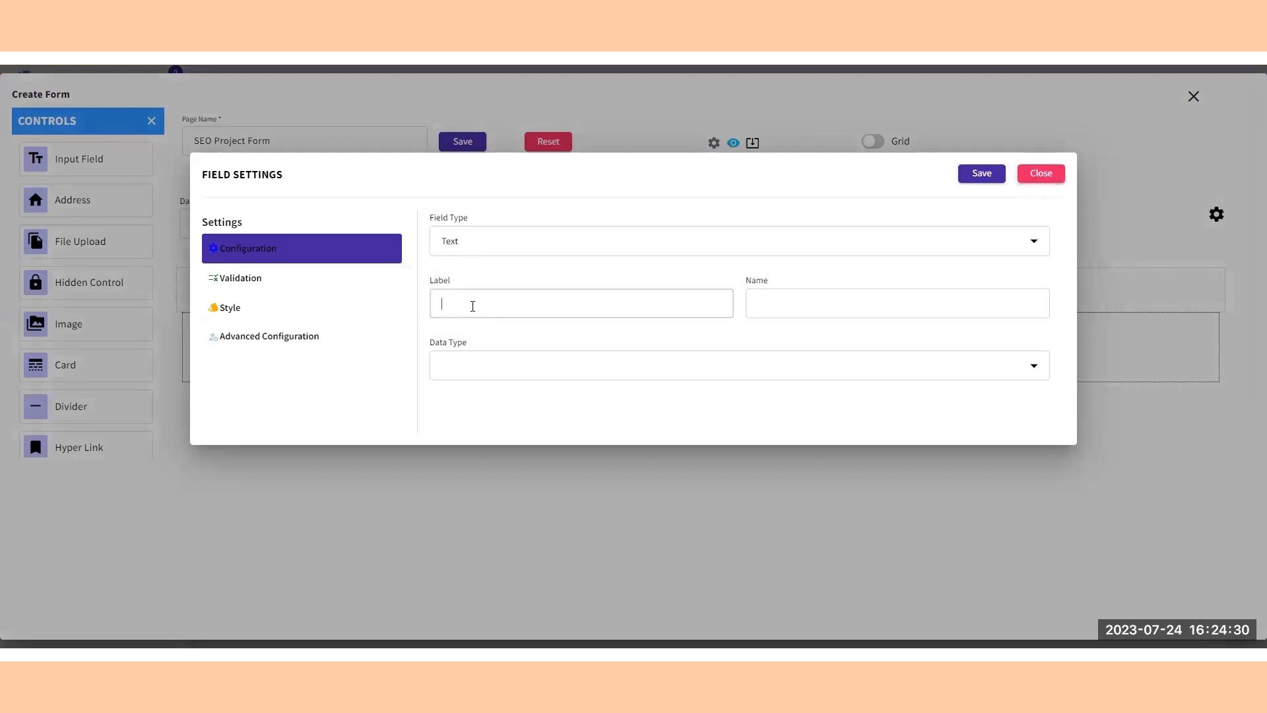
{"action": "type", "text": "Task"}
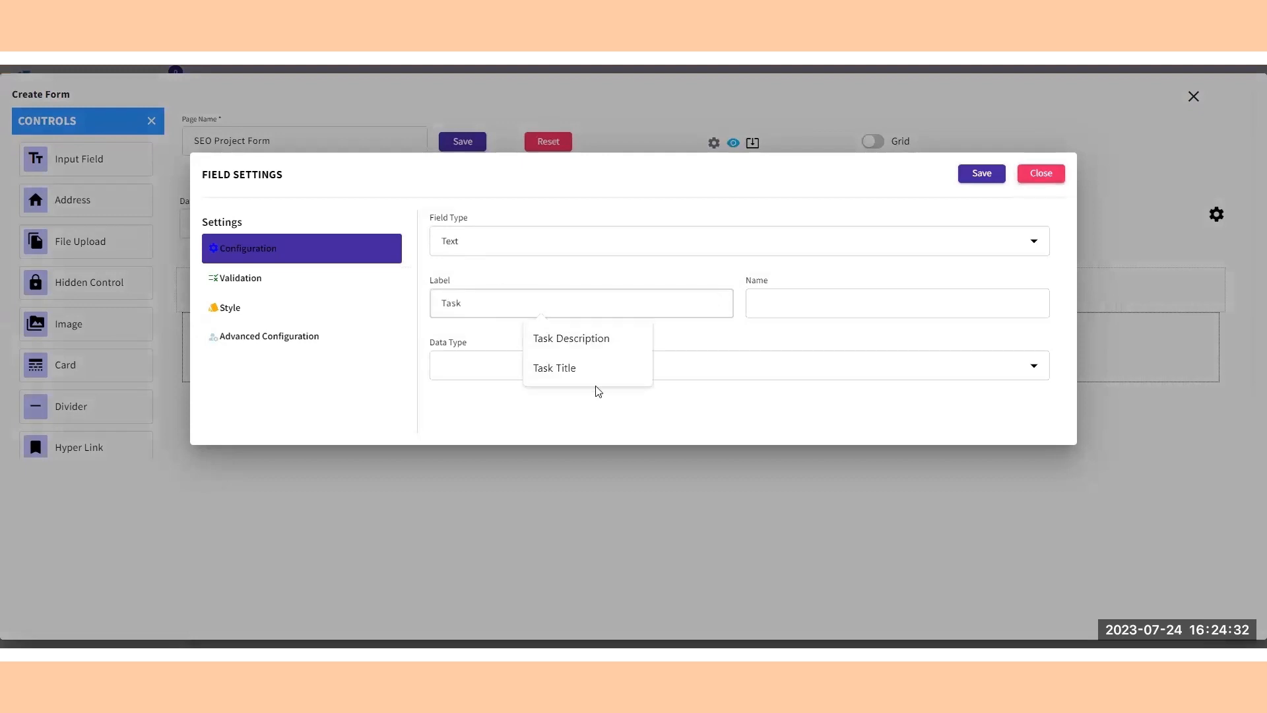
{"action": "left_click", "coordinate": [594, 368]}
{"action": "left_click", "coordinate": [500, 374]}
{"action": "left_click", "coordinate": [462, 396]}
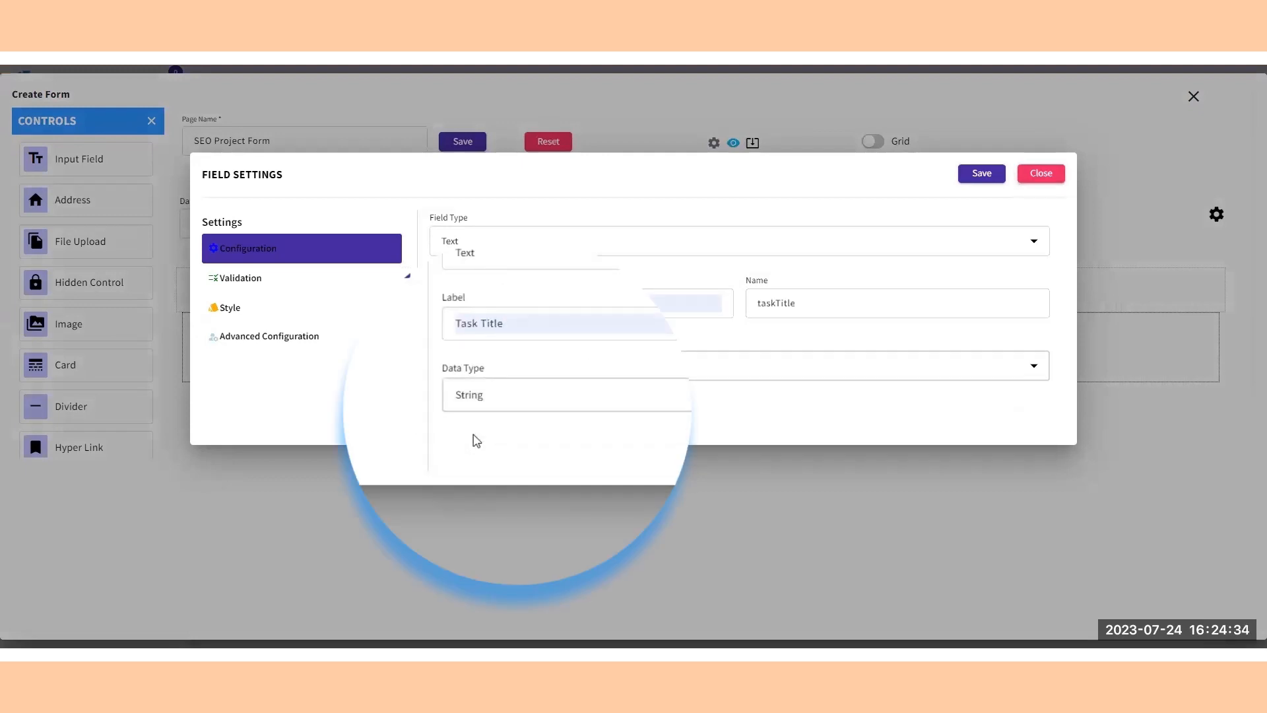
{"action": "left_click", "coordinate": [981, 173]}
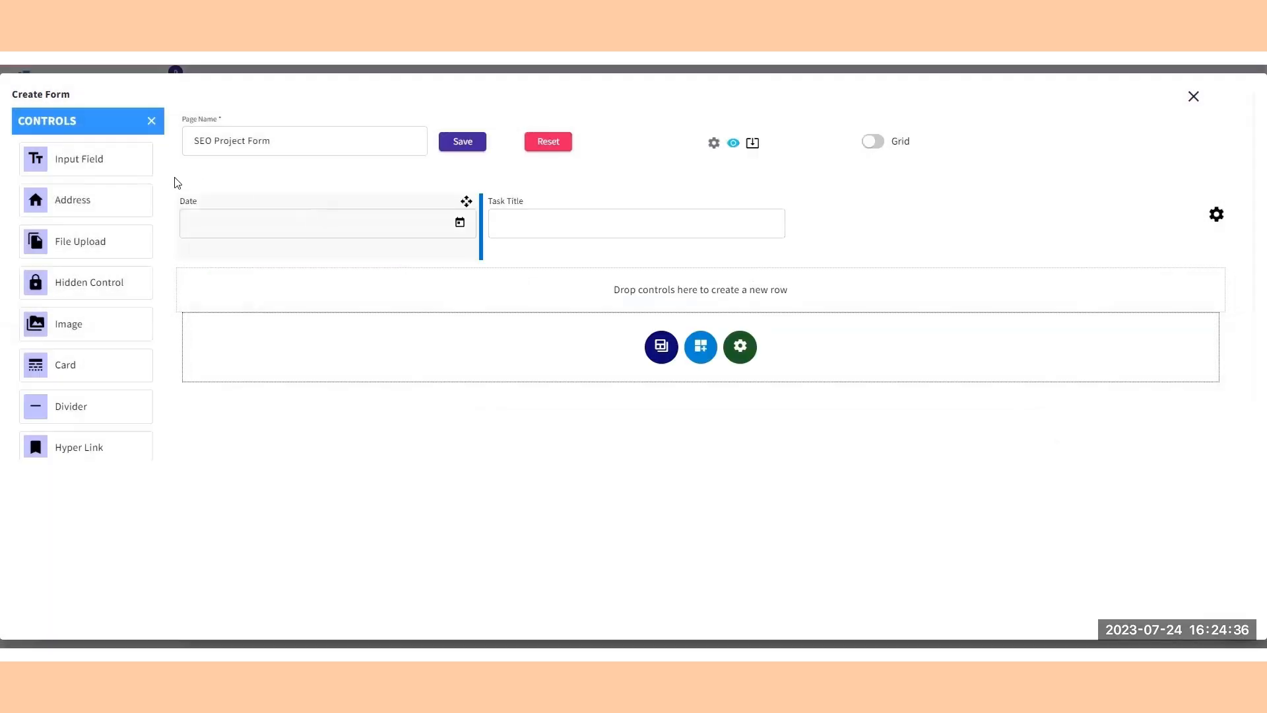
Add a Textarea input field in a new row, labelled Task Description with 2 rows and 2 columns, and save its settings
{"action": "left_click_drag", "start_coordinate": [68, 159], "coordinate": [249, 318]}
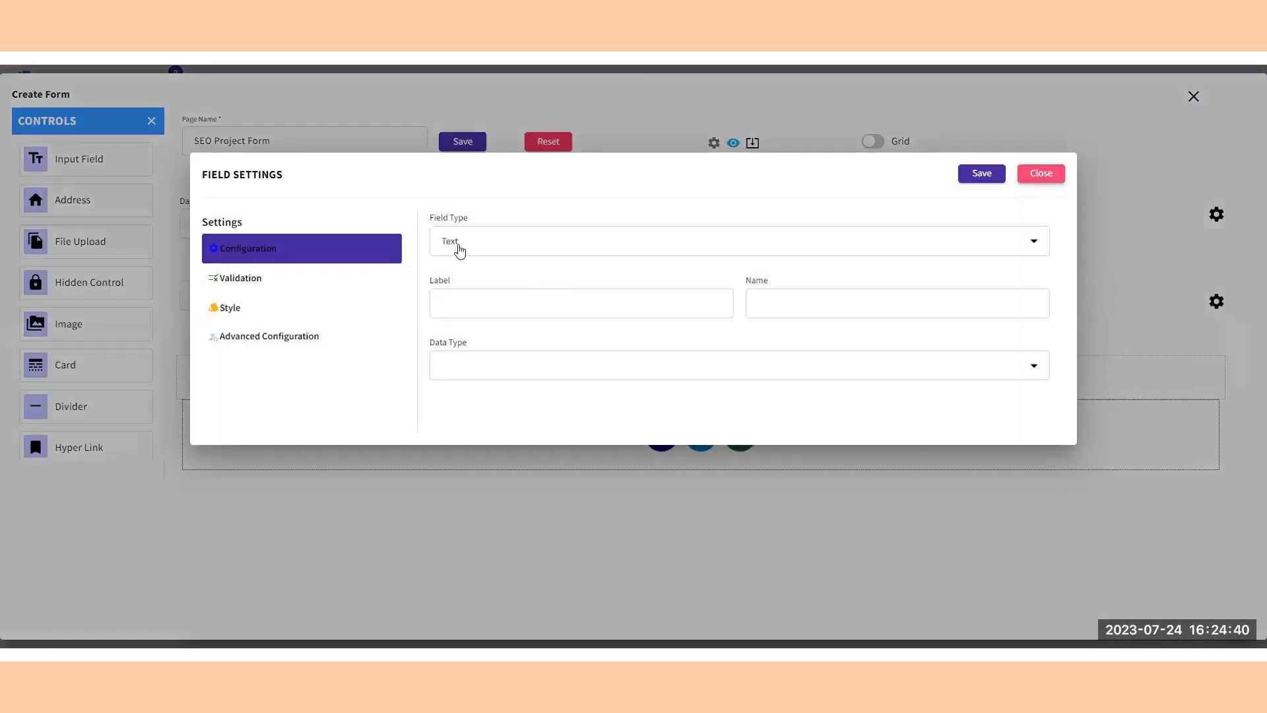
{"action": "left_click", "coordinate": [458, 249]}
{"action": "left_click", "coordinate": [475, 296]}
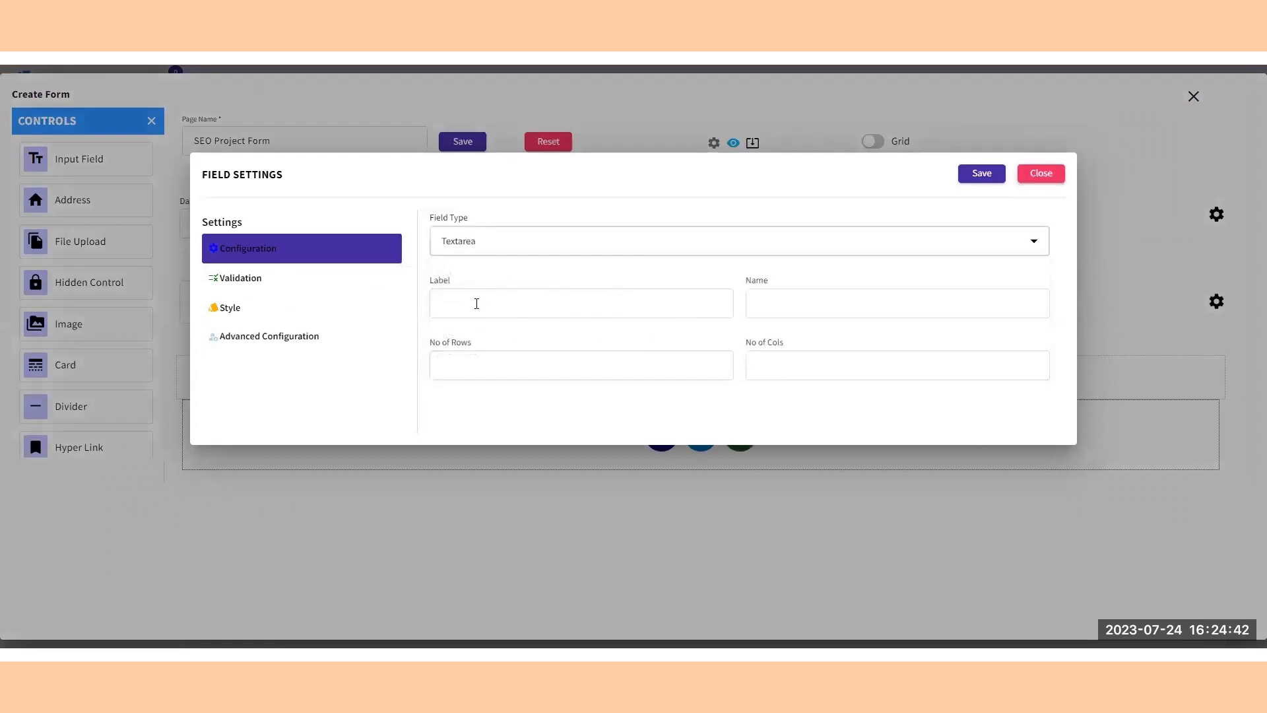
{"action": "left_click", "coordinate": [477, 304]}
{"action": "type", "text": "Task Description"}
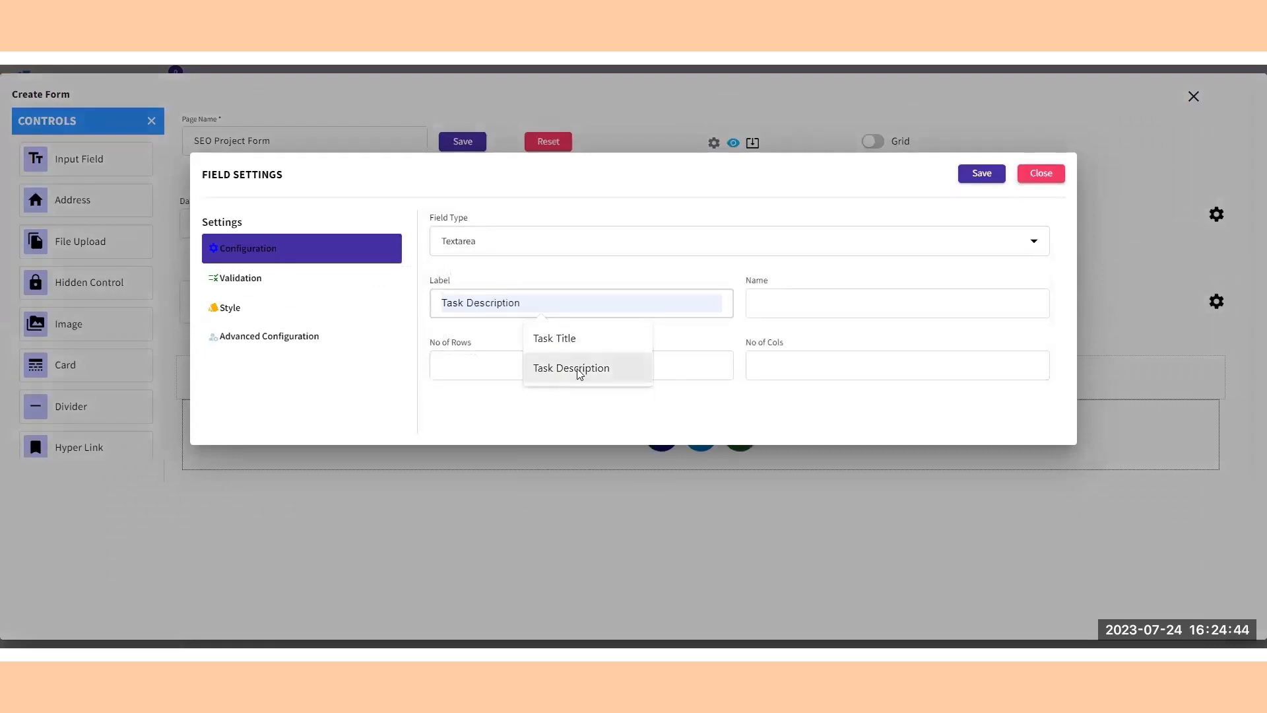
{"action": "left_click", "coordinate": [490, 368]}
{"action": "type", "text": "2"}
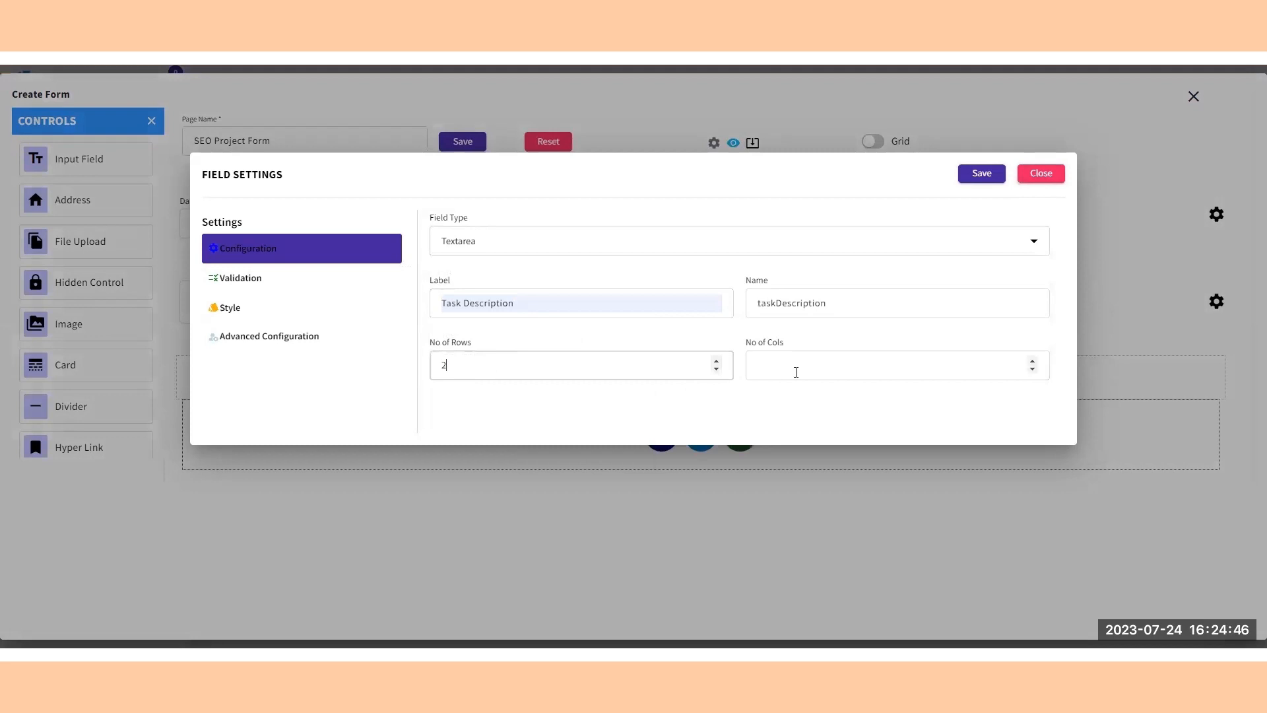
{"action": "left_click", "coordinate": [796, 372]}
{"action": "type", "text": "2"}
{"action": "left_click", "coordinate": [975, 180]}
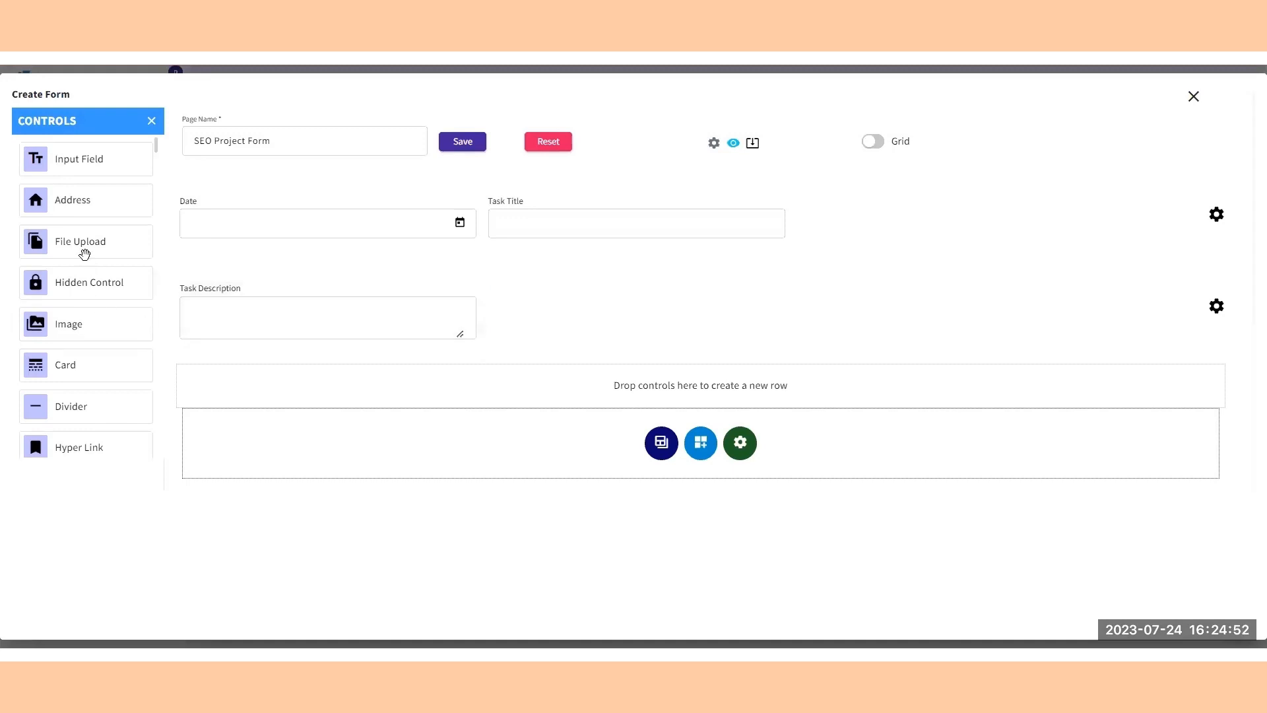
Add a File Upload control to a new row beneath Task Description and label it Attachments
{"action": "left_click_drag", "start_coordinate": [82, 251], "coordinate": [268, 387]}
{"action": "left_click", "coordinate": [461, 246]}
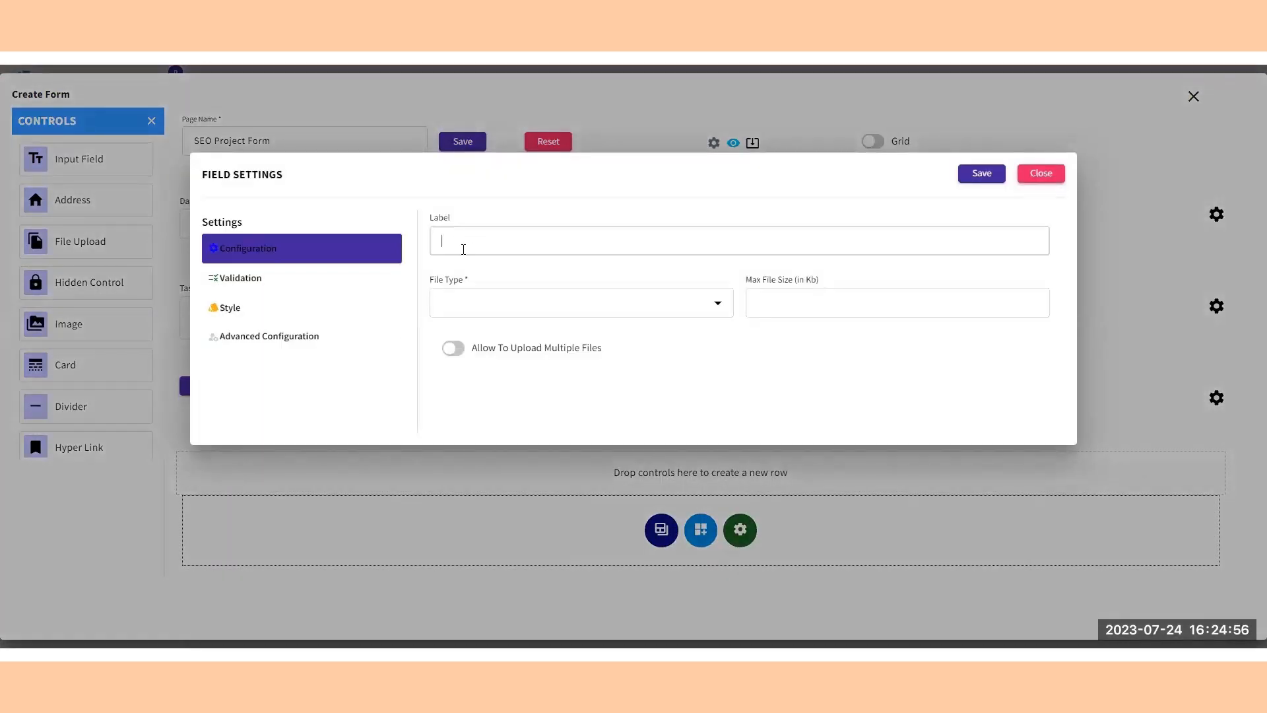
{"action": "type", "text": "Attach"}
{"action": "type", "text": ","}
{"action": "type", "text": "ments"}
Allow any file type up to 50000 Kb and multiple uploads for Attachments, and save the field settings and the form
{"action": "left_click", "coordinate": [460, 305]}
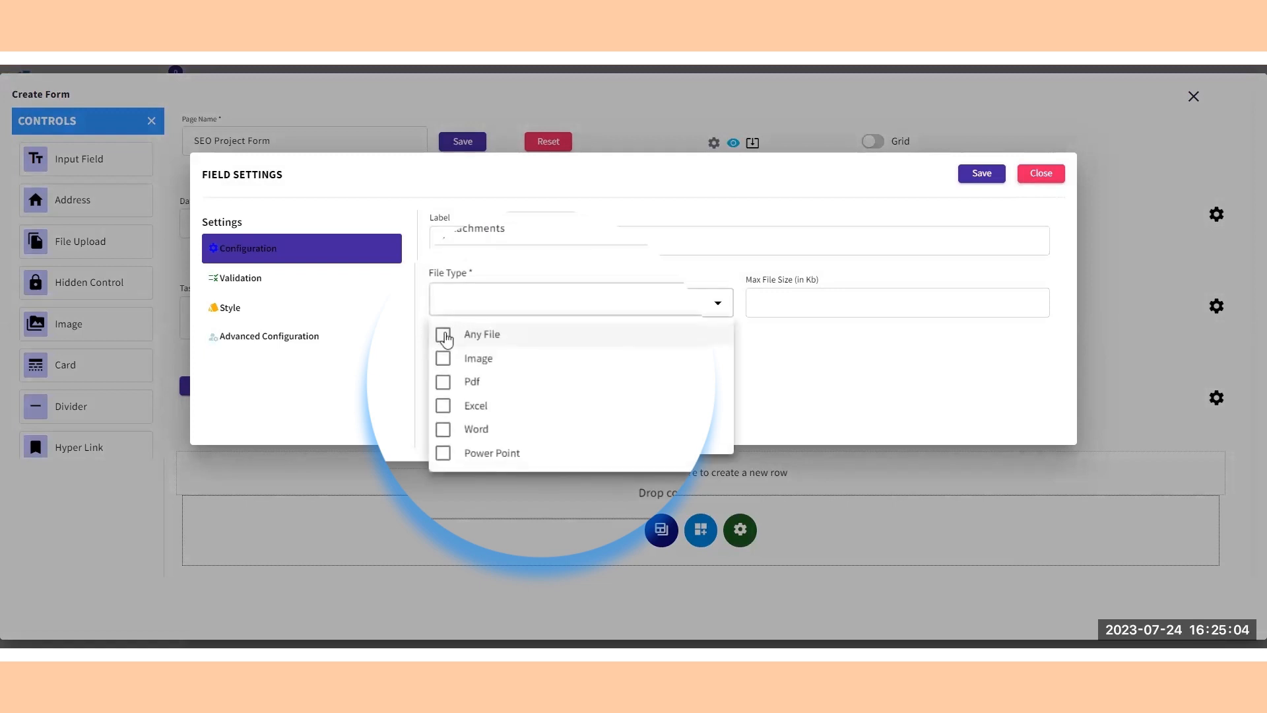
{"action": "left_click", "coordinate": [443, 336]}
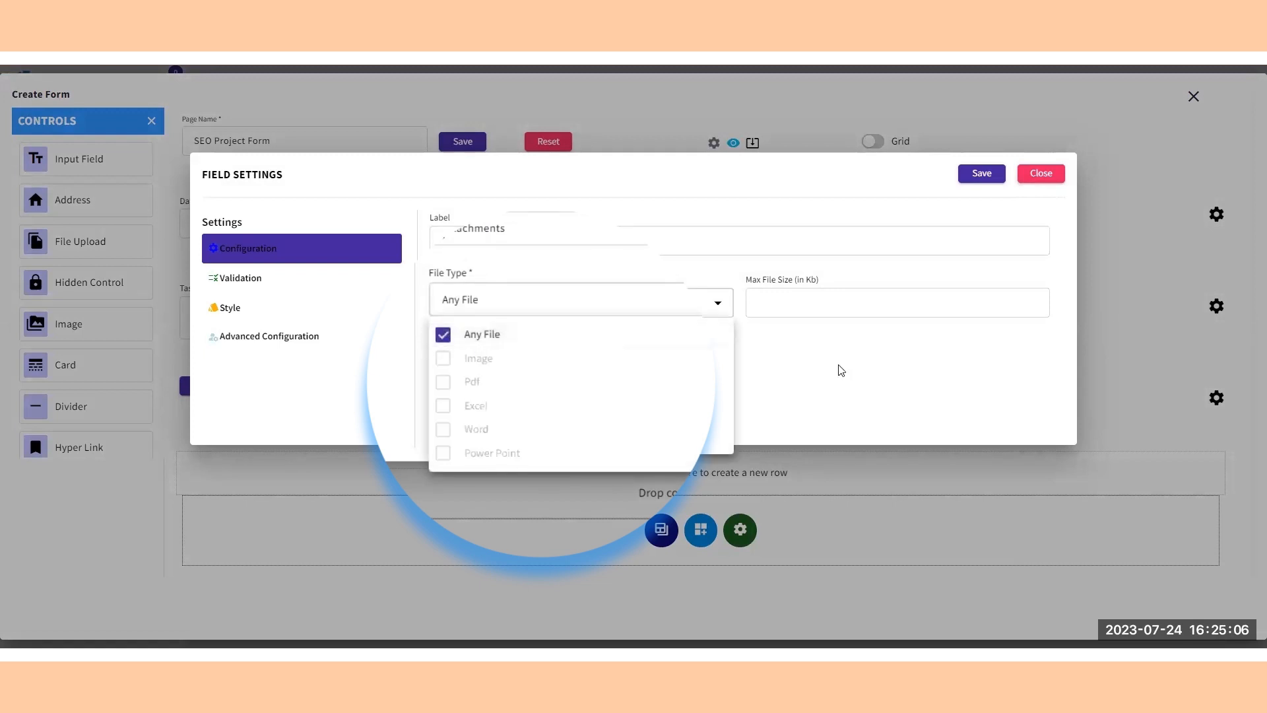
{"action": "left_click", "coordinate": [838, 367]}
{"action": "left_click", "coordinate": [774, 306]}
{"action": "type", "text": "50000"}
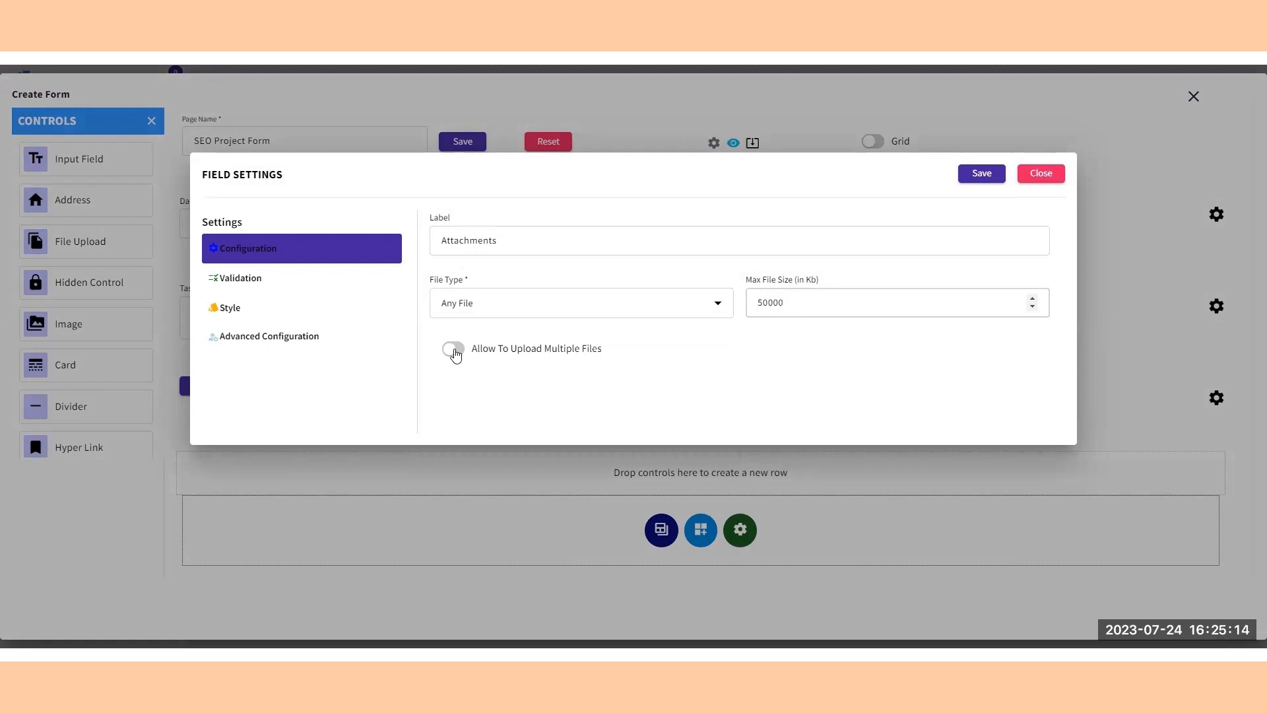
{"action": "left_click", "coordinate": [454, 350]}
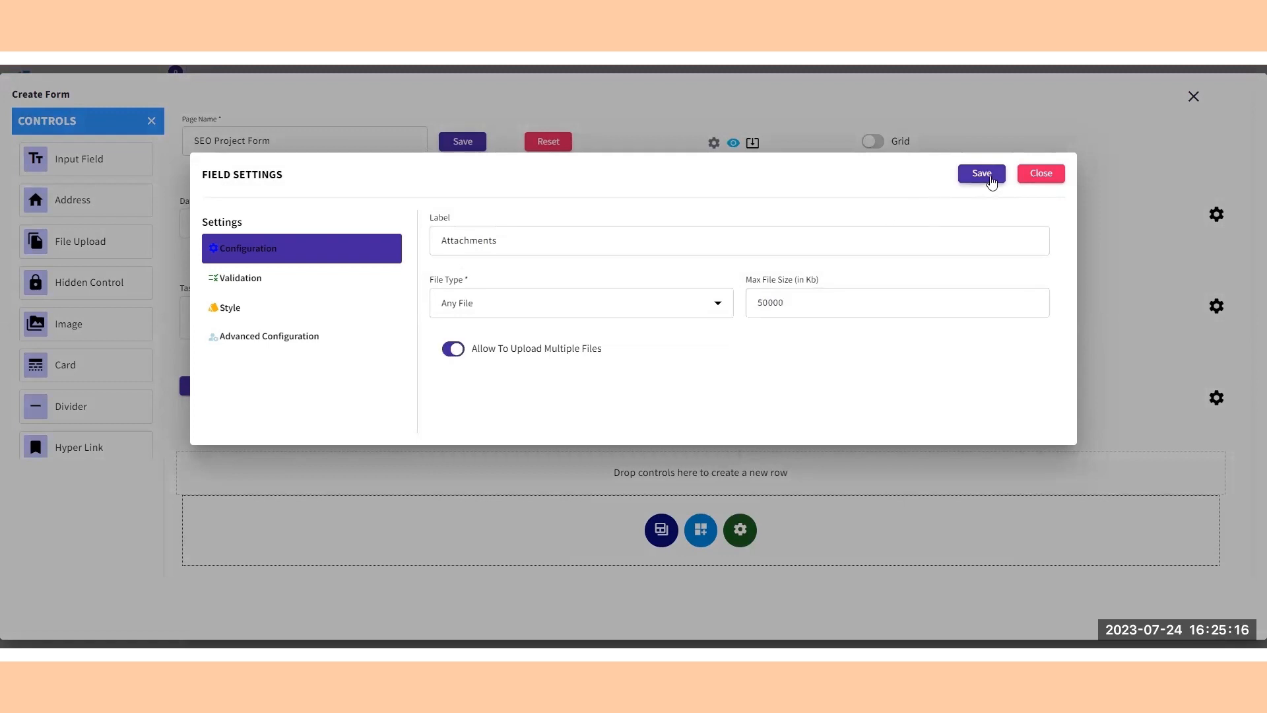
{"action": "left_click", "coordinate": [991, 177]}
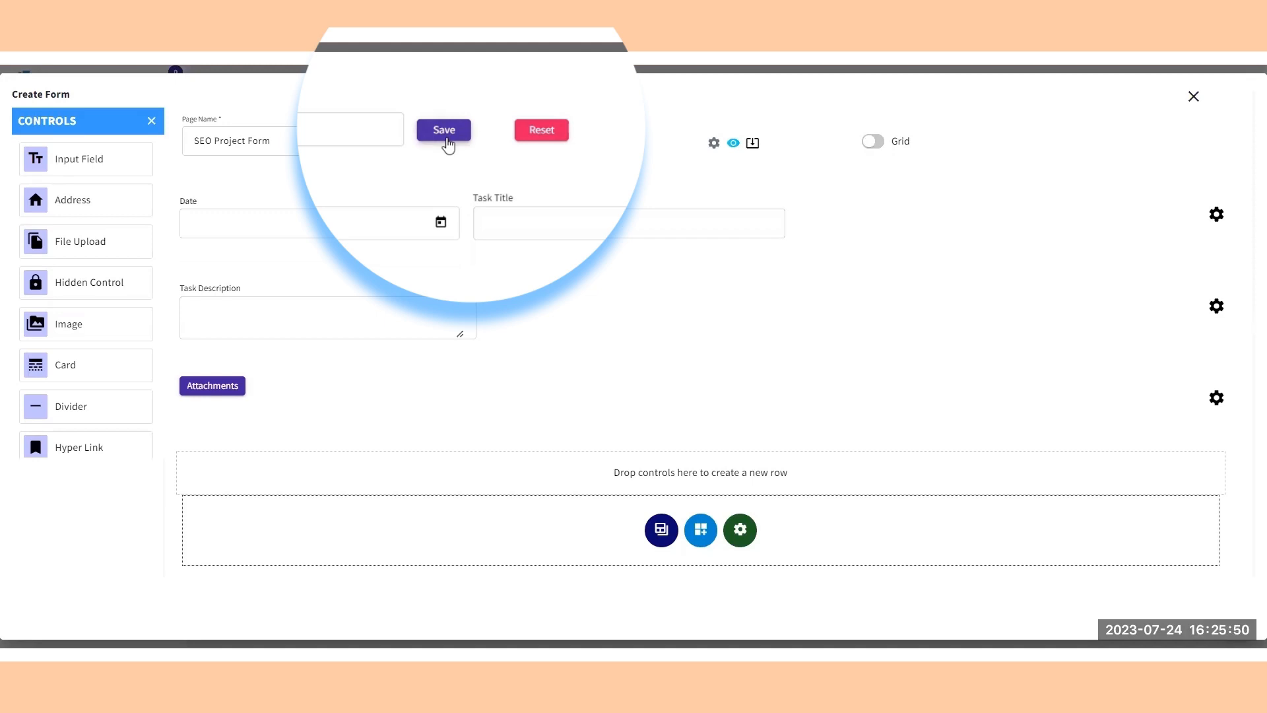
{"action": "left_click", "coordinate": [448, 143]}
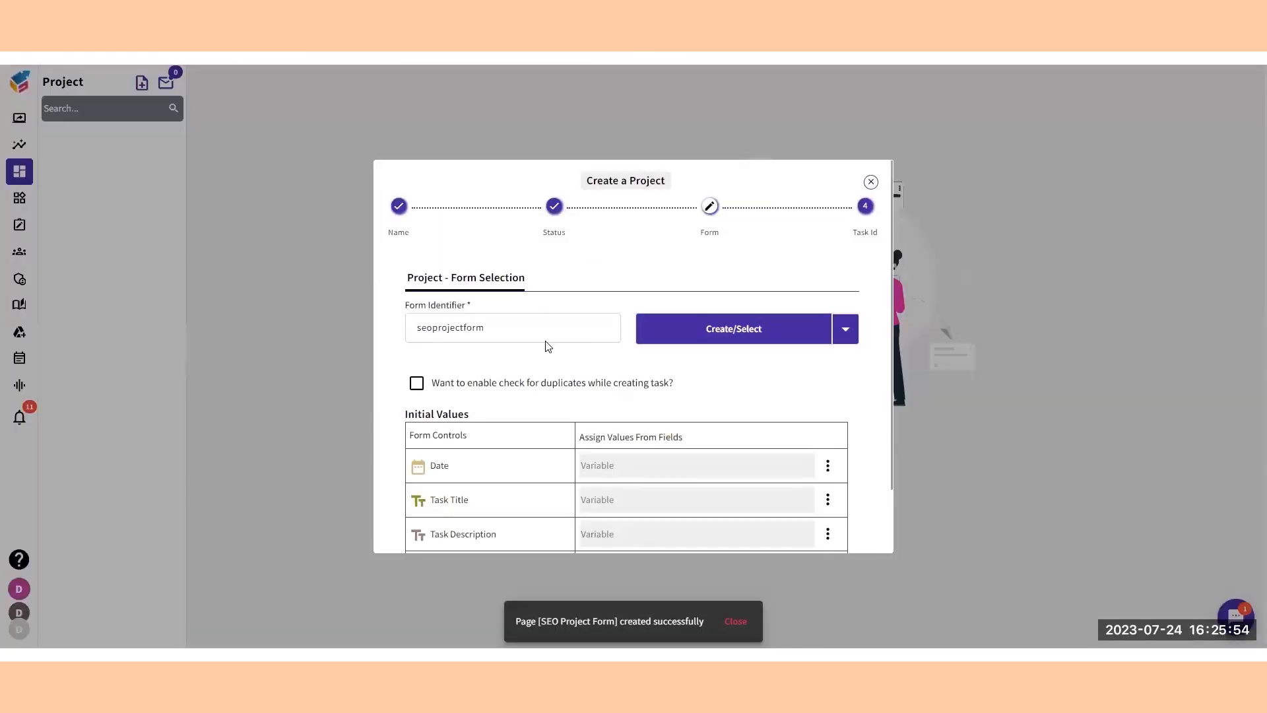
Enable the duplicate check for task creation and view the fields selectable for it without choosing any
{"action": "scroll", "coordinate": [548, 344], "scroll_direction": "down", "scroll_amount": 1}
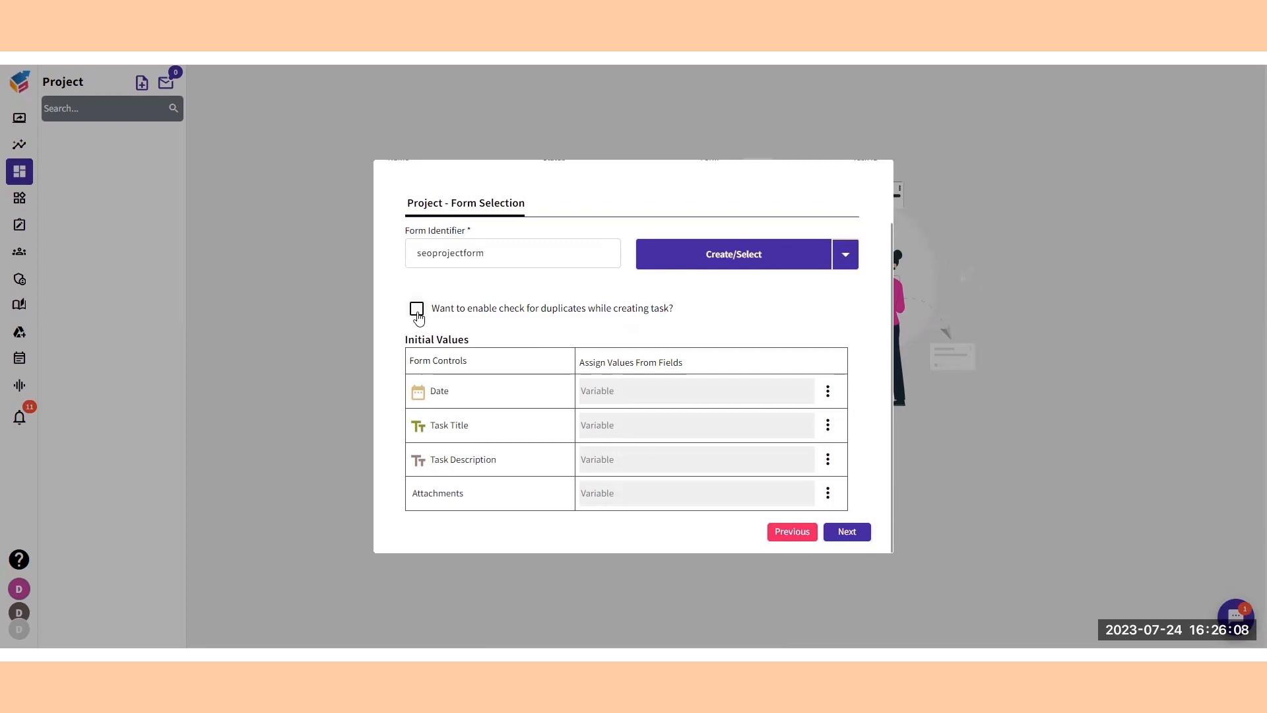
{"action": "left_click", "coordinate": [417, 313]}
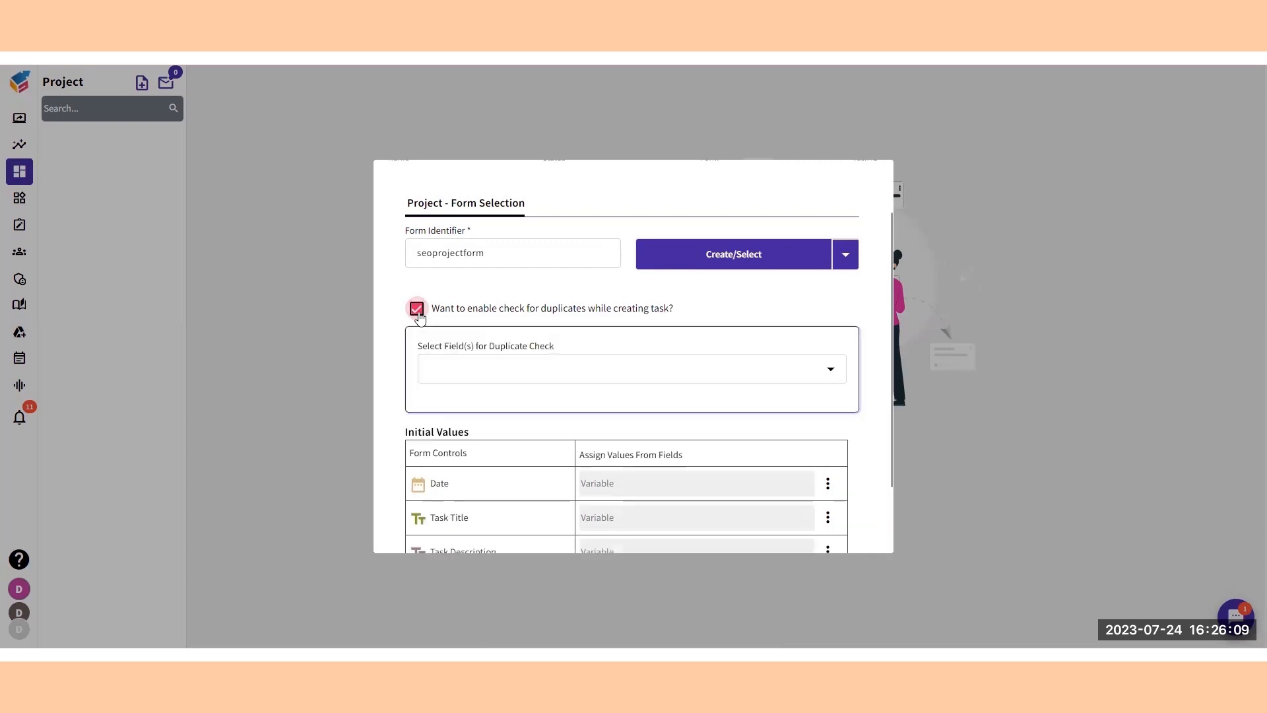
{"action": "left_click", "coordinate": [497, 371]}
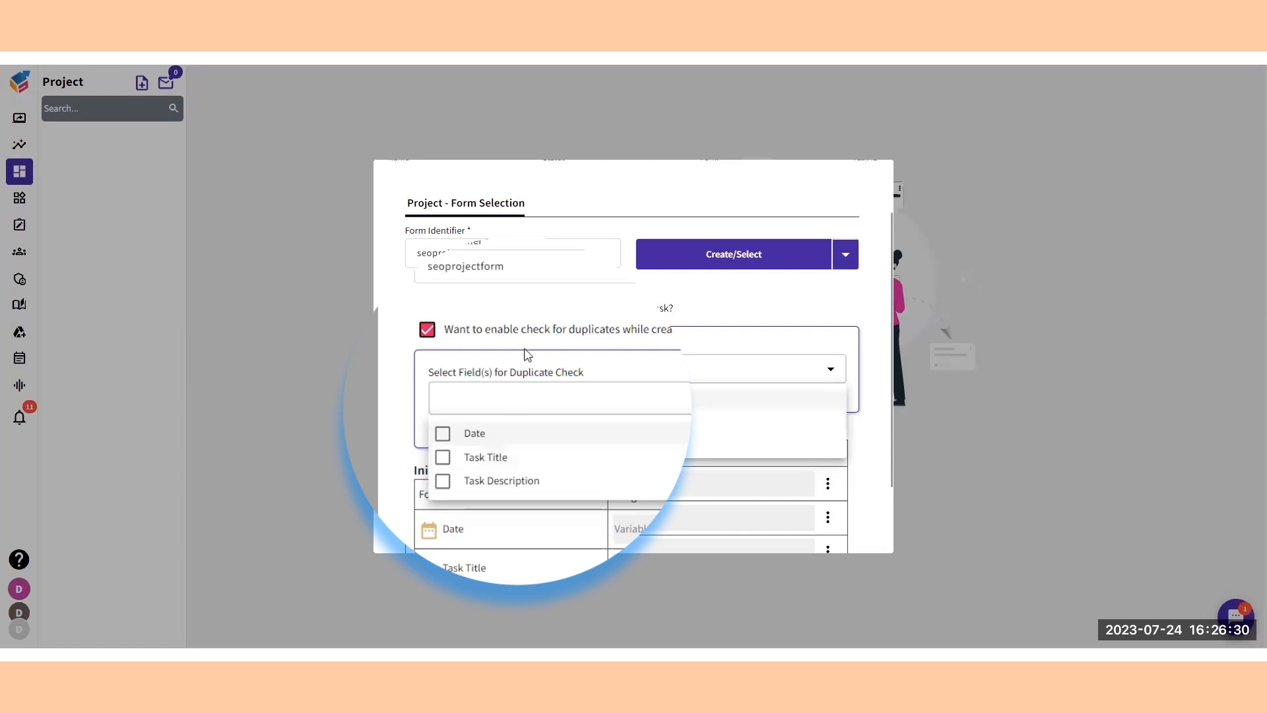
{"action": "left_click", "coordinate": [544, 284]}
{"action": "scroll", "coordinate": [761, 383], "scroll_direction": "down", "scroll_amount": 3}
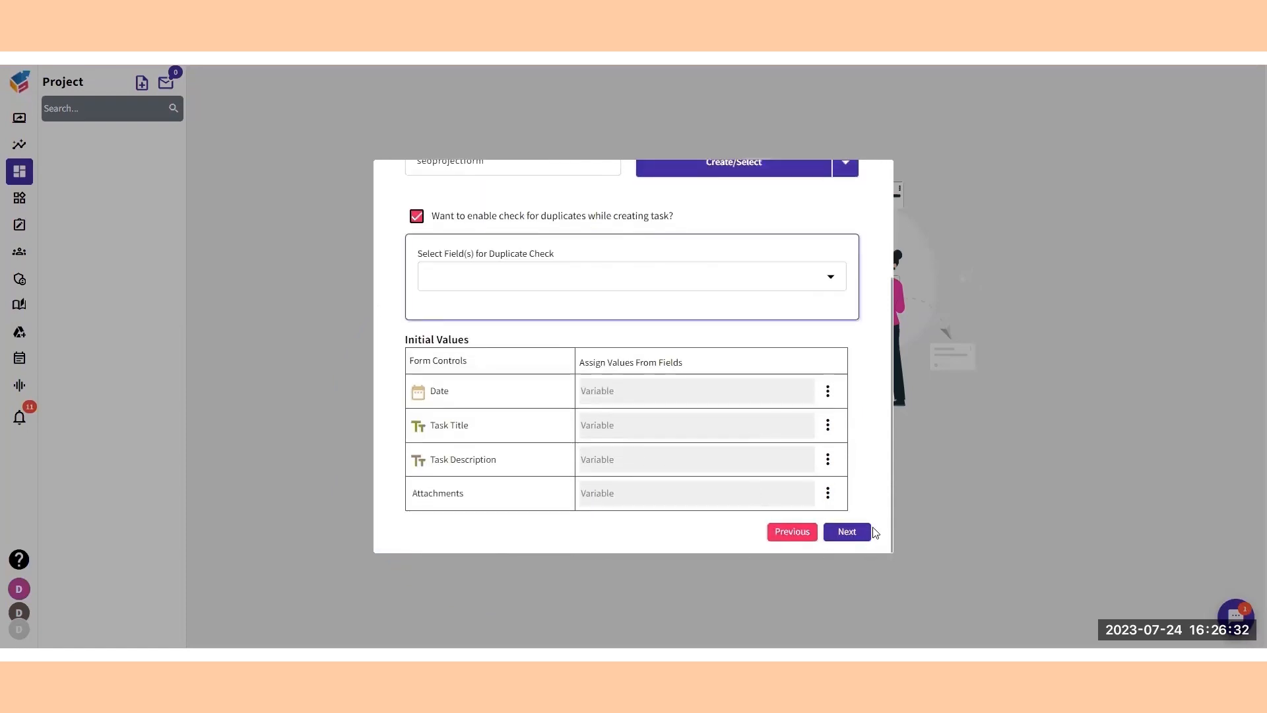
Continue to the Task ID settings and choose the Task Title field as the task title
{"action": "left_click", "coordinate": [847, 530]}
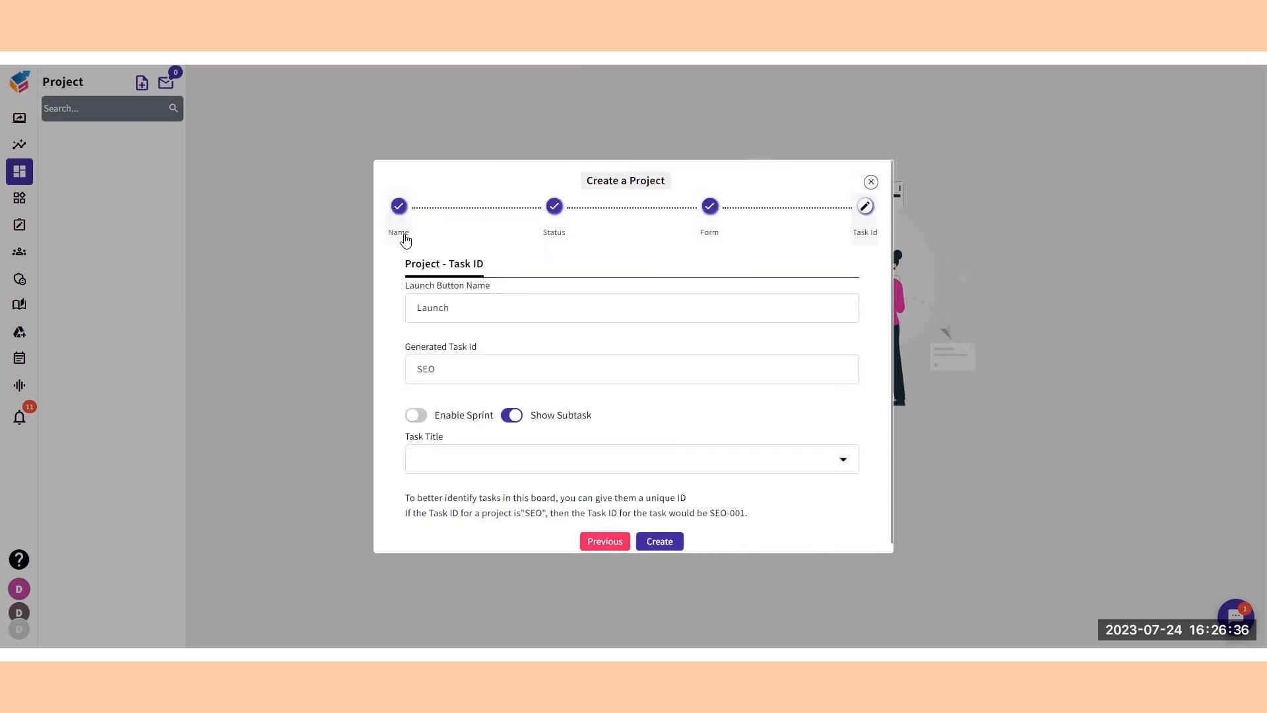
{"action": "left_click", "coordinate": [505, 470]}
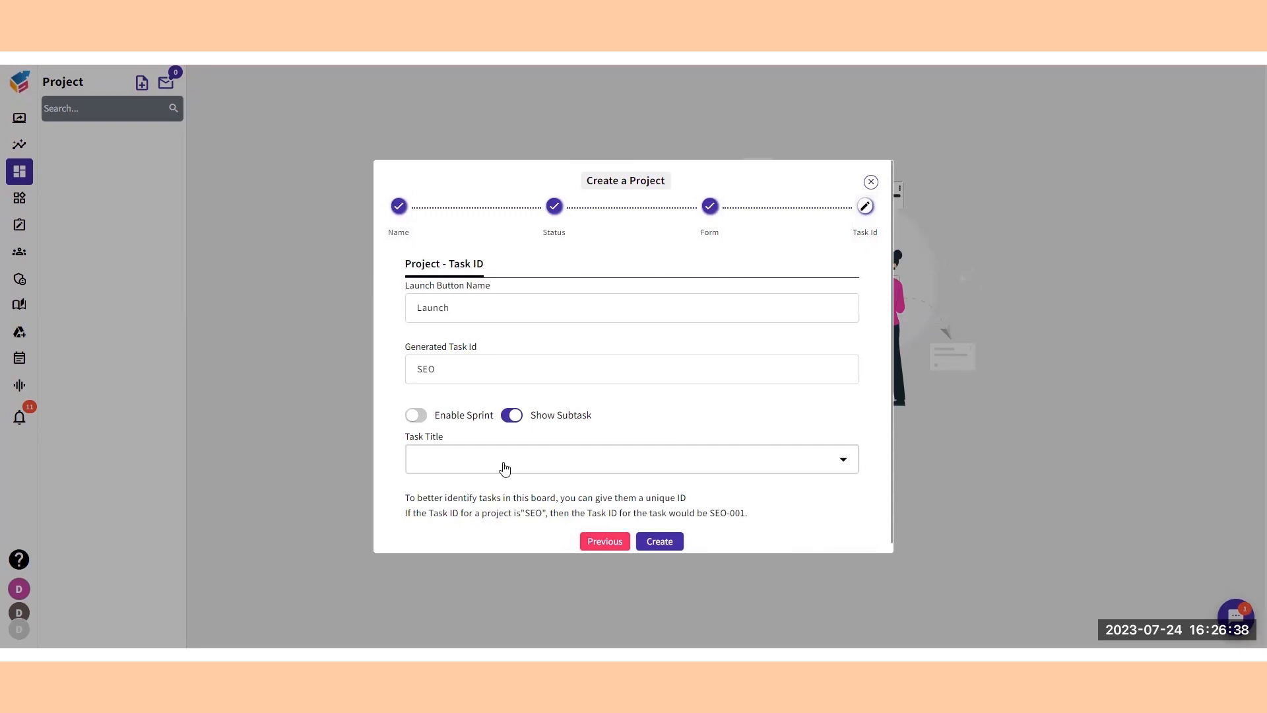
{"action": "left_click", "coordinate": [440, 491]}
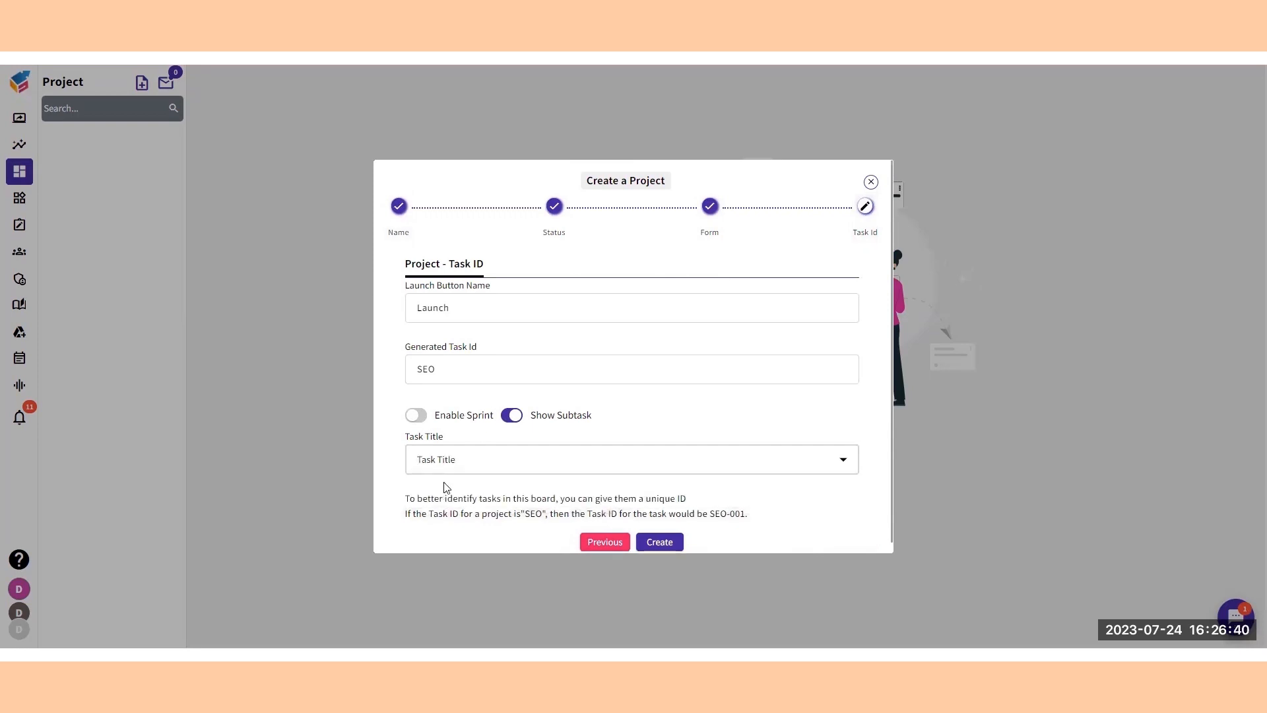
Enable sprints with a sprint duration of 1 week, save the sprint settings and create the project
{"action": "left_click", "coordinate": [417, 416]}
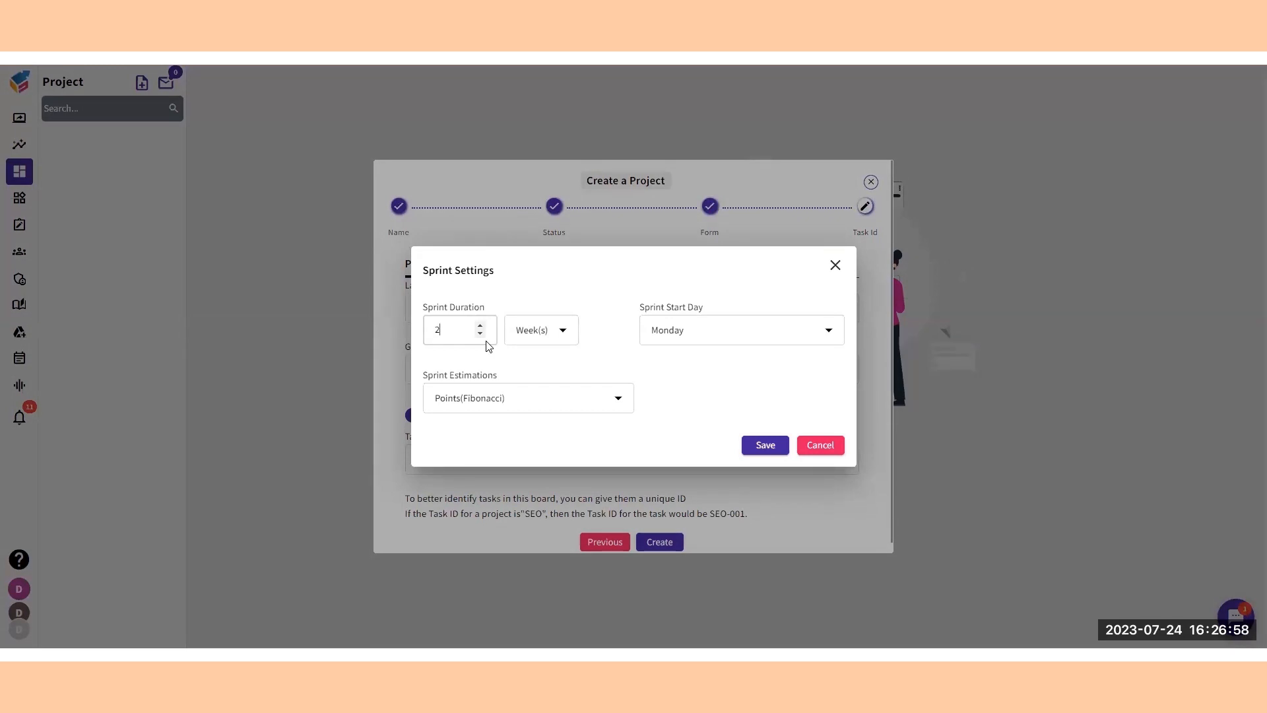
{"action": "left_click_drag", "start_coordinate": [456, 334], "coordinate": [383, 326]}
{"action": "type", "text": "1"}
{"action": "left_click", "coordinate": [666, 360]}
{"action": "left_click", "coordinate": [766, 445]}
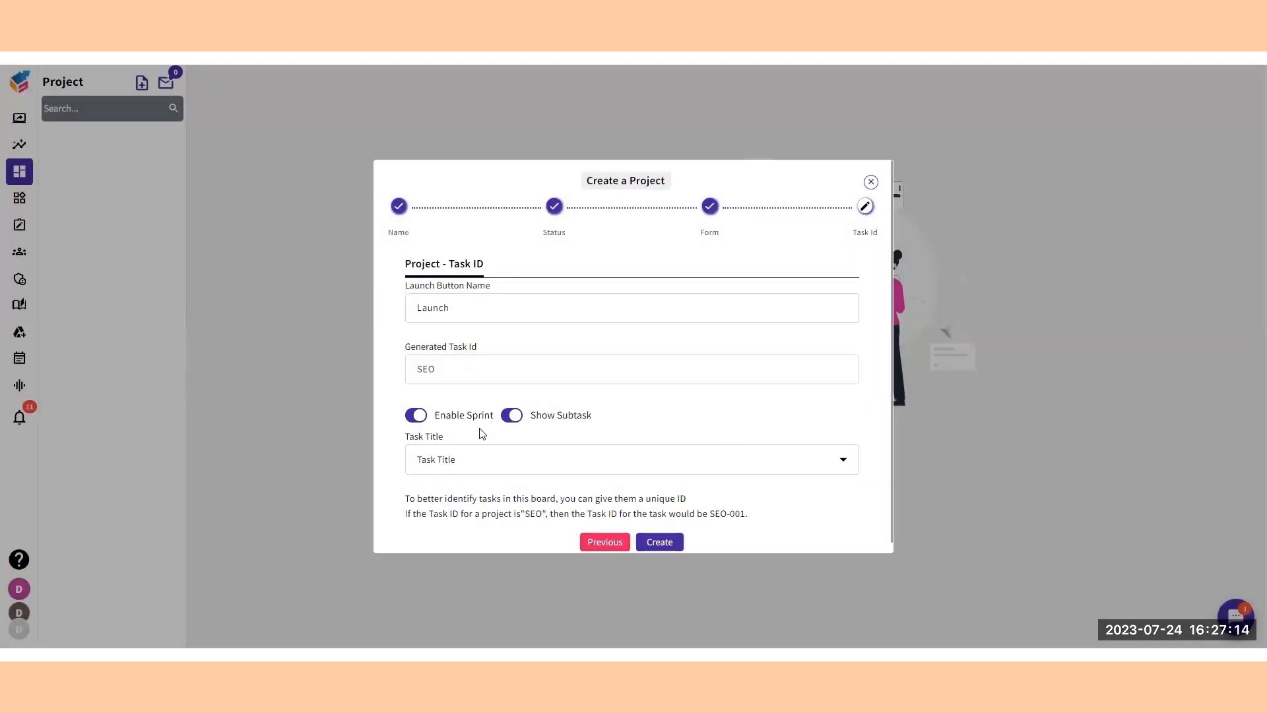
{"action": "left_click", "coordinate": [660, 542]}
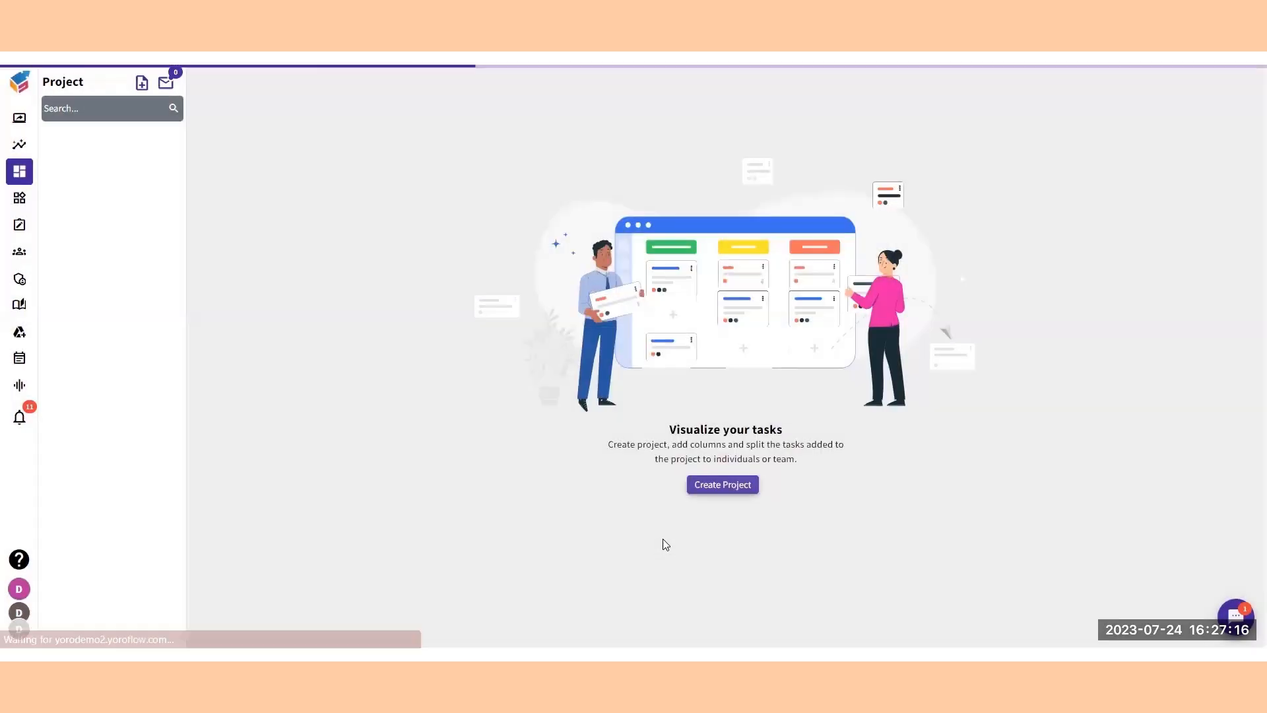